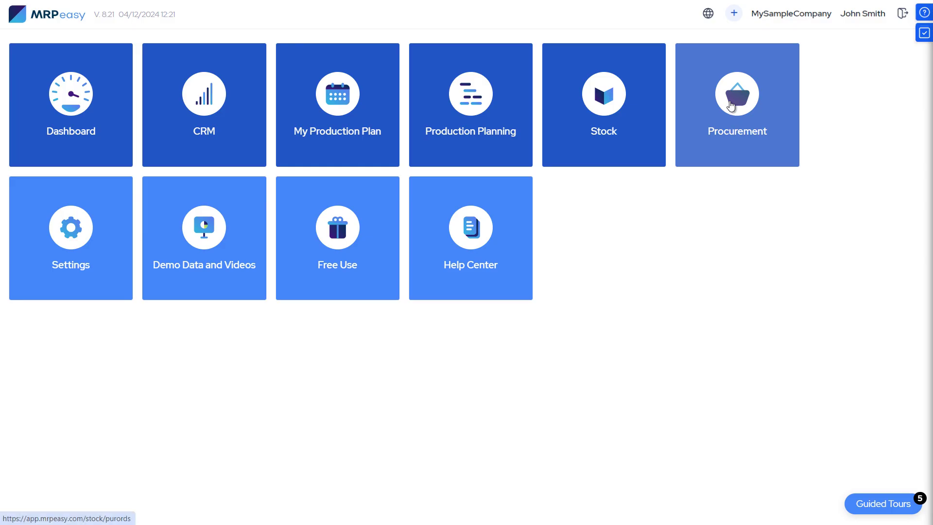
- Open the procurement purchase orders and view the list of ordered items
{"action": "left_click", "coordinate": [731, 105]}
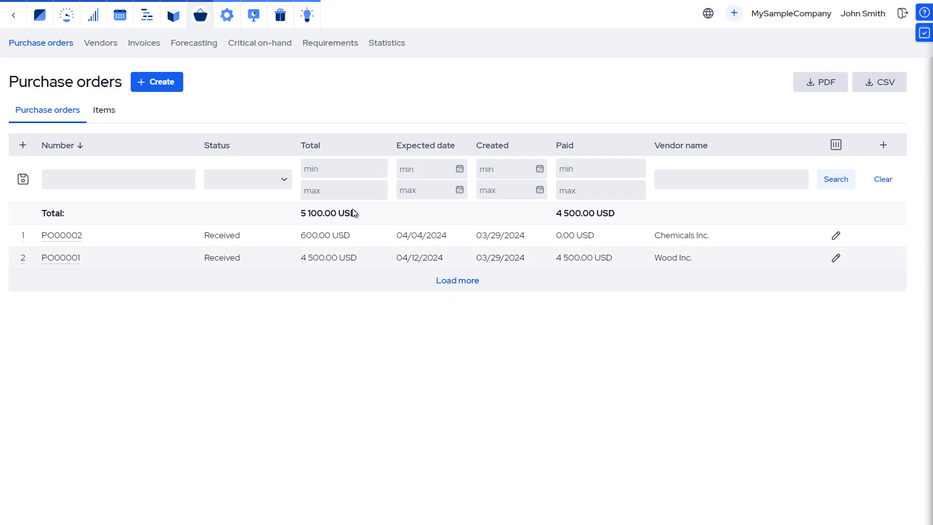
{"action": "left_click", "coordinate": [118, 115]}
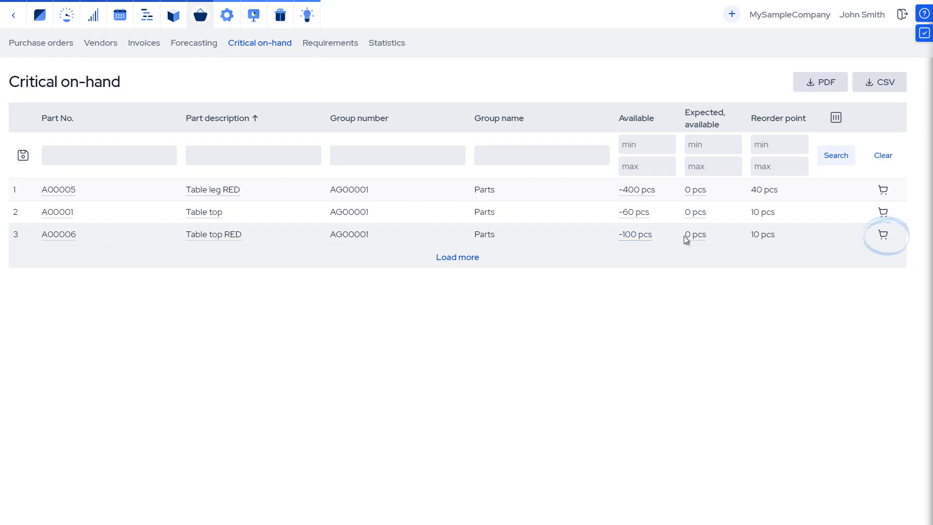
- Create a purchase order to Wood Inc. from the critical on-hand part Table top RED, check both lines' vendor terms, and save it
{"action": "left_click", "coordinate": [879, 235]}
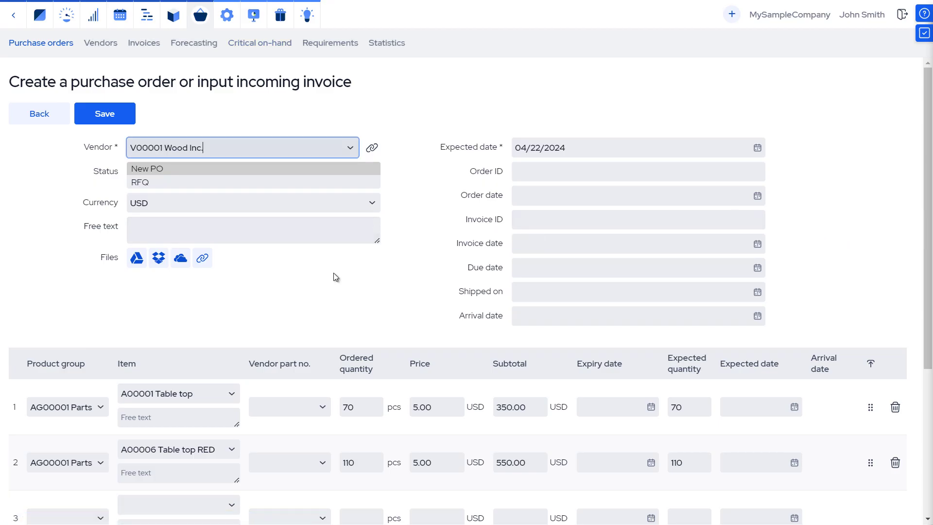
{"action": "left_click", "coordinate": [327, 410]}
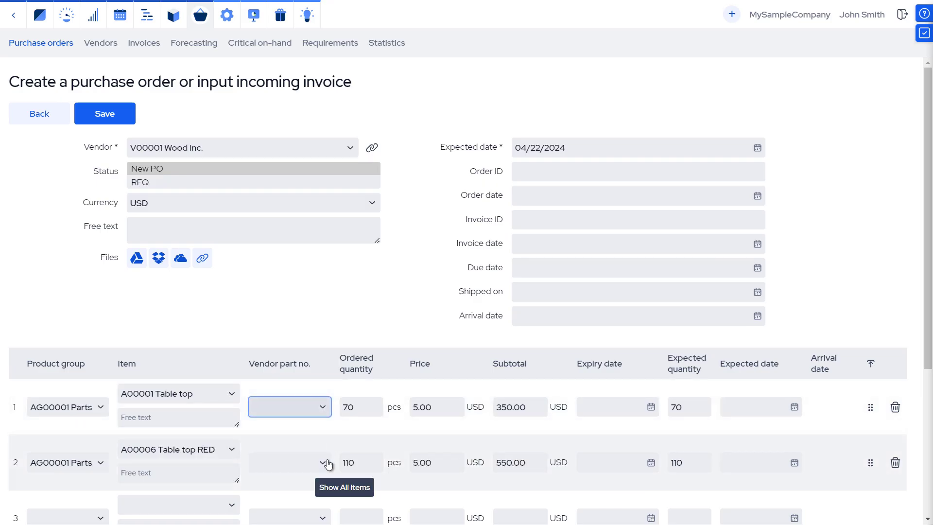
{"action": "left_click", "coordinate": [327, 463]}
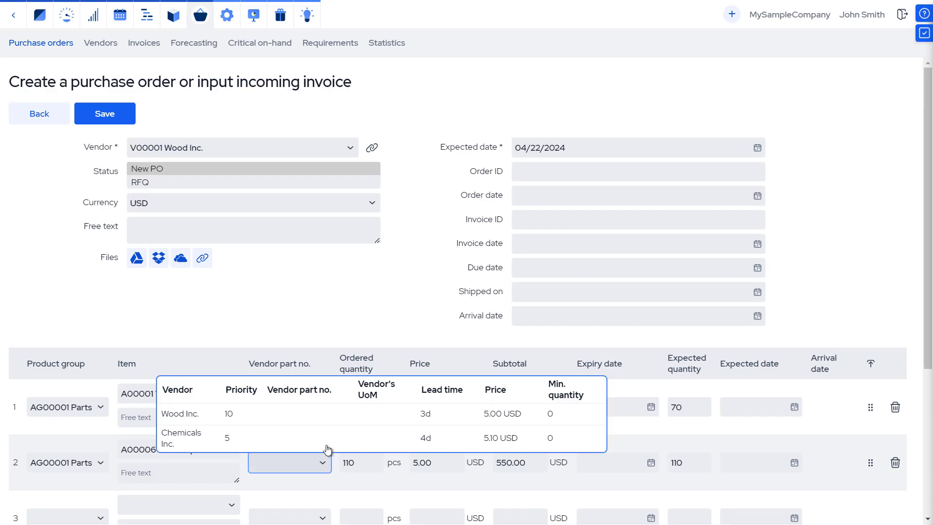
{"action": "left_click", "coordinate": [325, 325]}
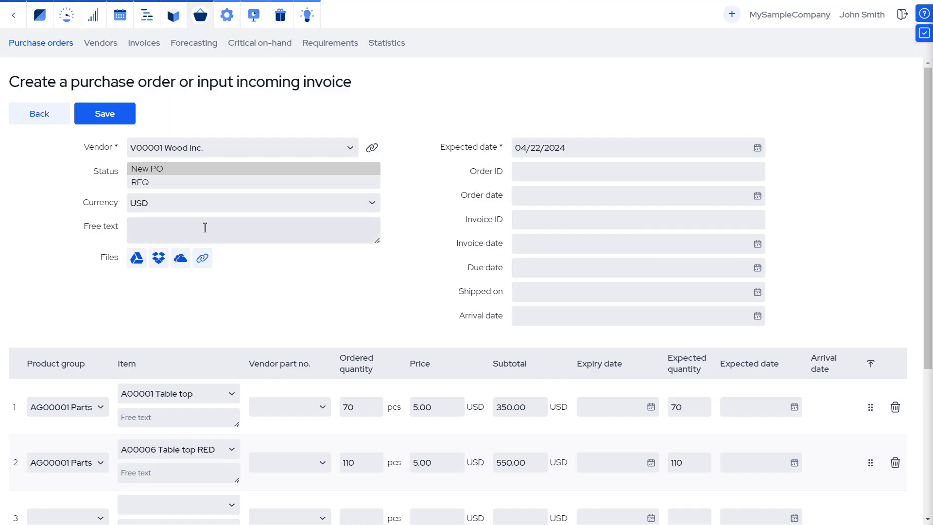
{"action": "left_click", "coordinate": [103, 116]}
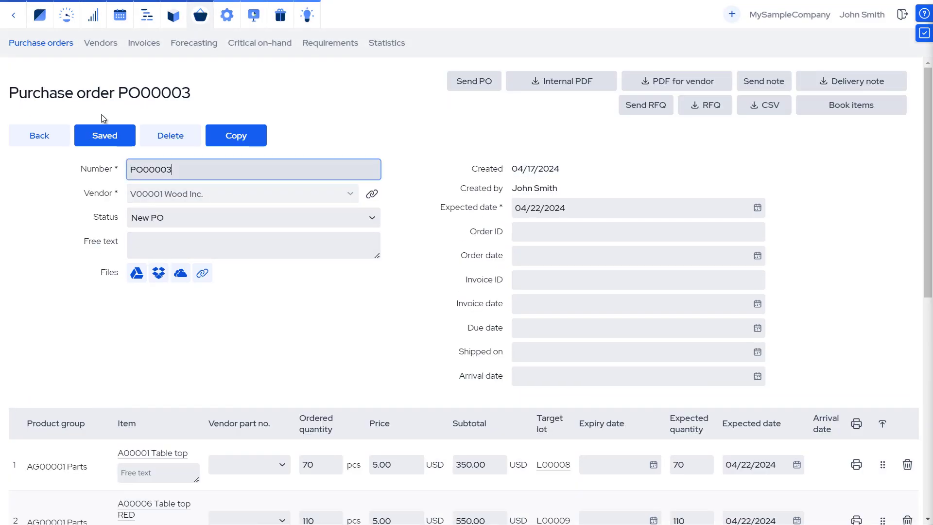
{"action": "left_click", "coordinate": [50, 140]}
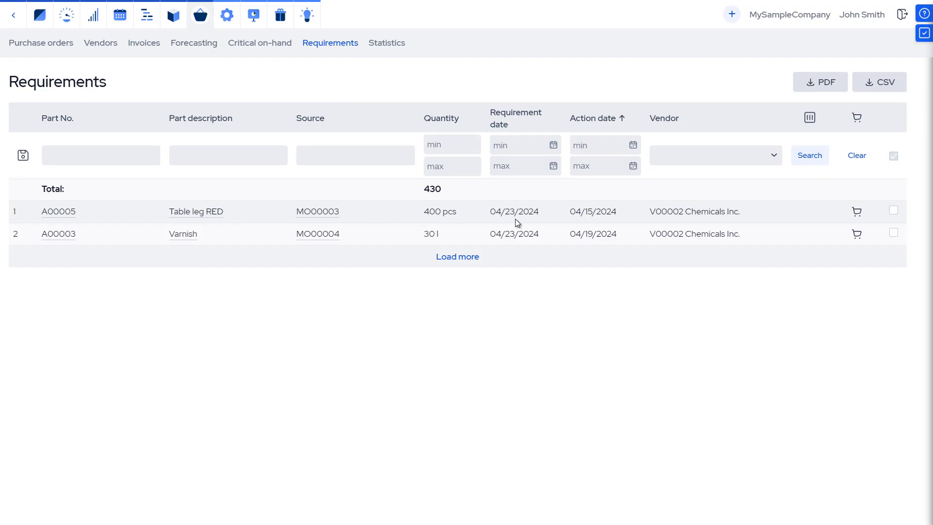
- Create and save a purchase order to Chemicals Inc. from the Table leg RED requirement, and return to the list
{"action": "left_click", "coordinate": [857, 212]}
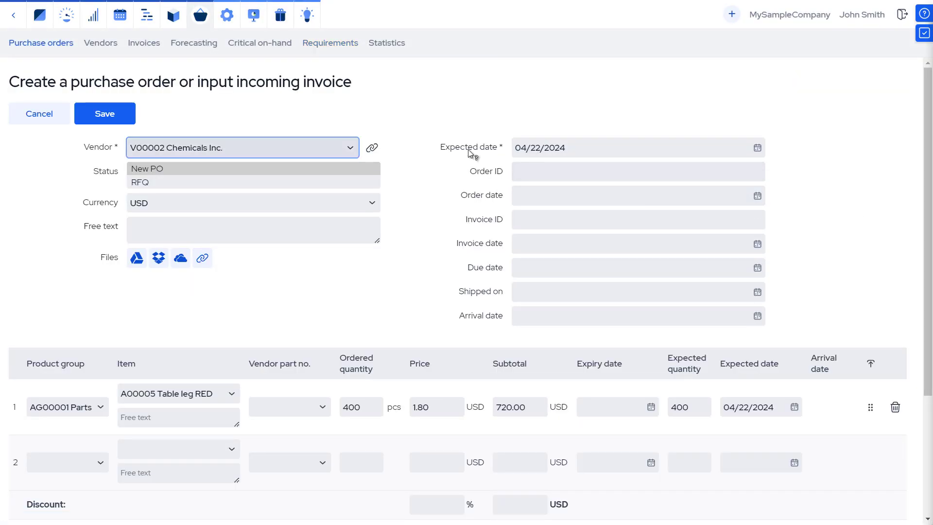
{"action": "left_click", "coordinate": [125, 114]}
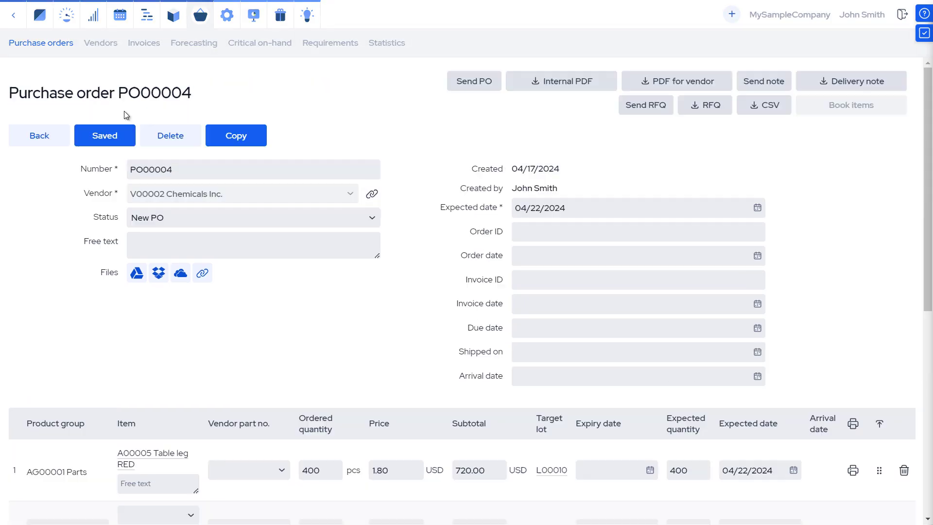
{"action": "left_click", "coordinate": [57, 142]}
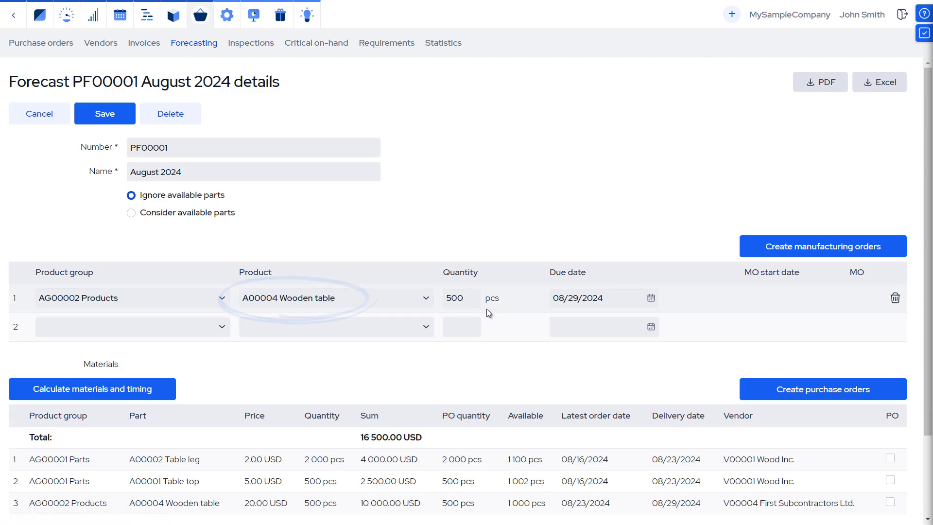
- Select the Table leg material for purchasing in the August 2024 forecast, and open the Procurement Schedule in Master Planning
{"action": "left_click", "coordinate": [890, 458]}
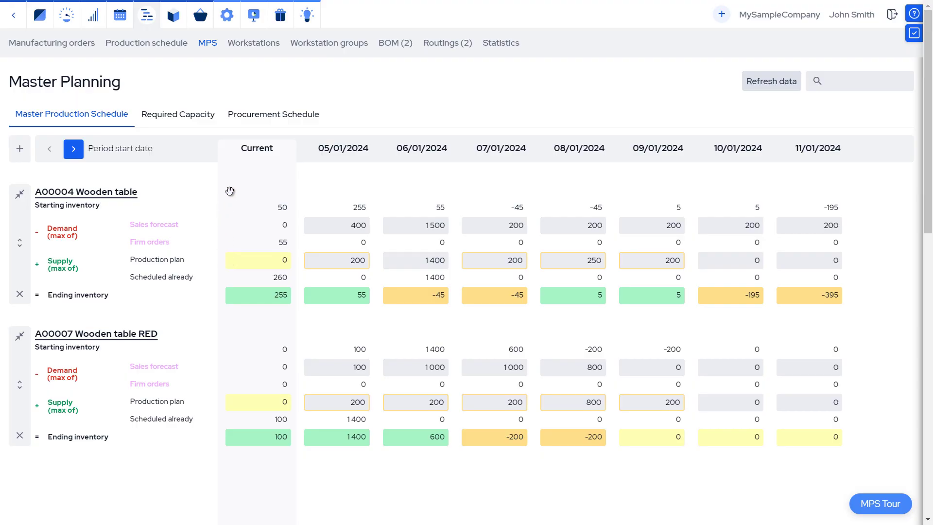
{"action": "left_click", "coordinate": [261, 120]}
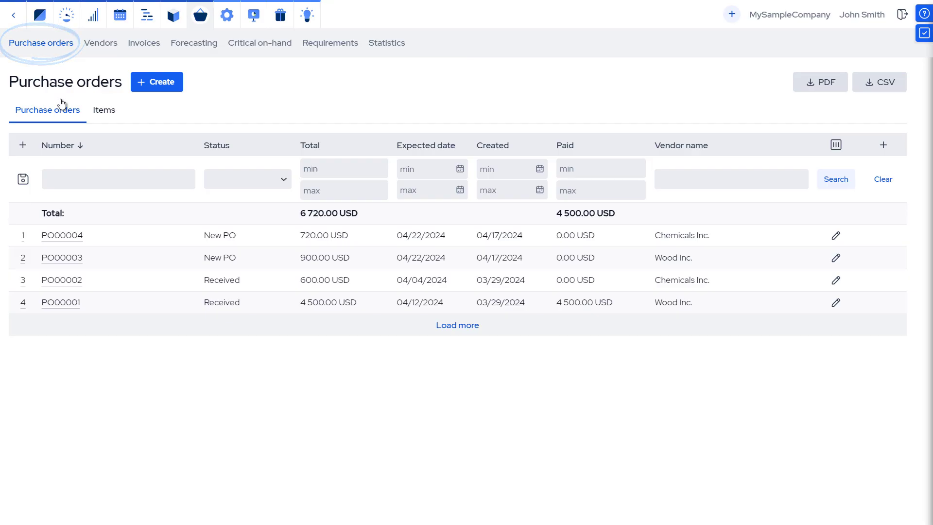
- Start a new purchase order manually and choose Wood Inc. as the vendor
{"action": "left_click", "coordinate": [154, 85]}
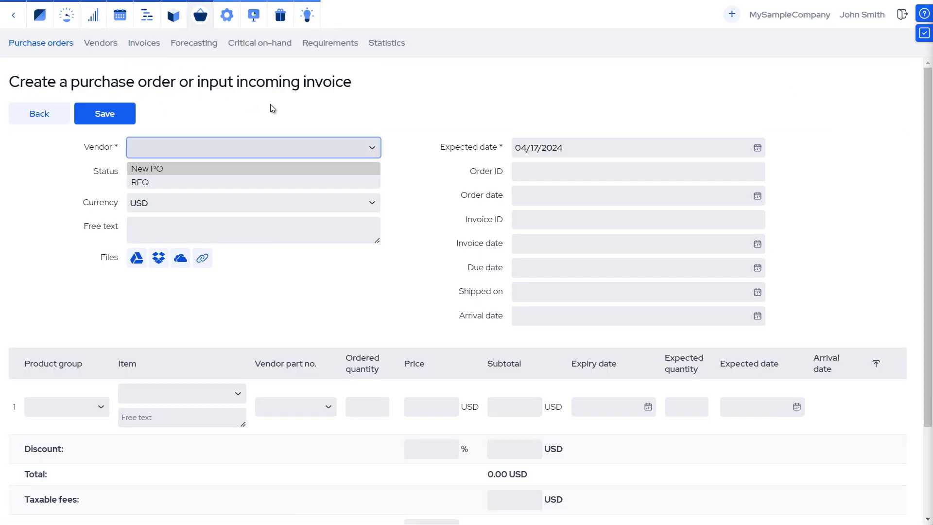
{"action": "left_click", "coordinate": [373, 148]}
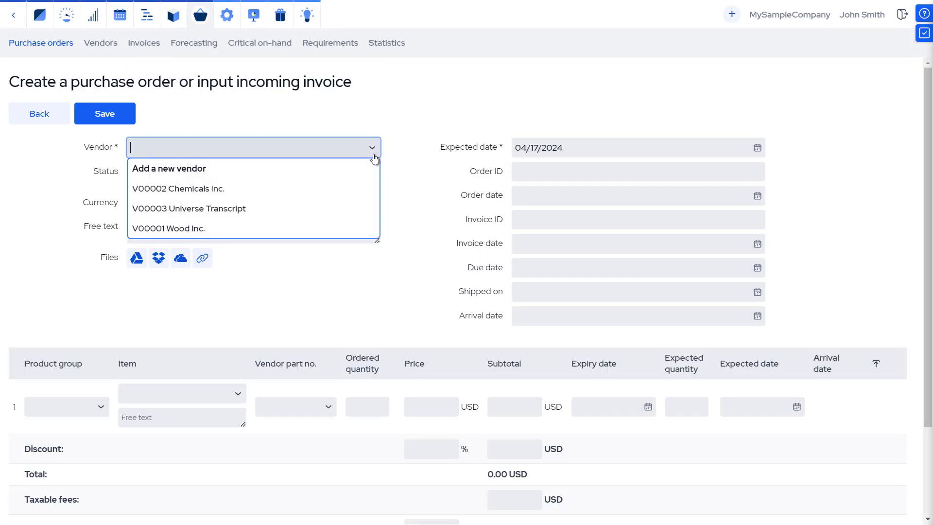
{"action": "left_click", "coordinate": [324, 227]}
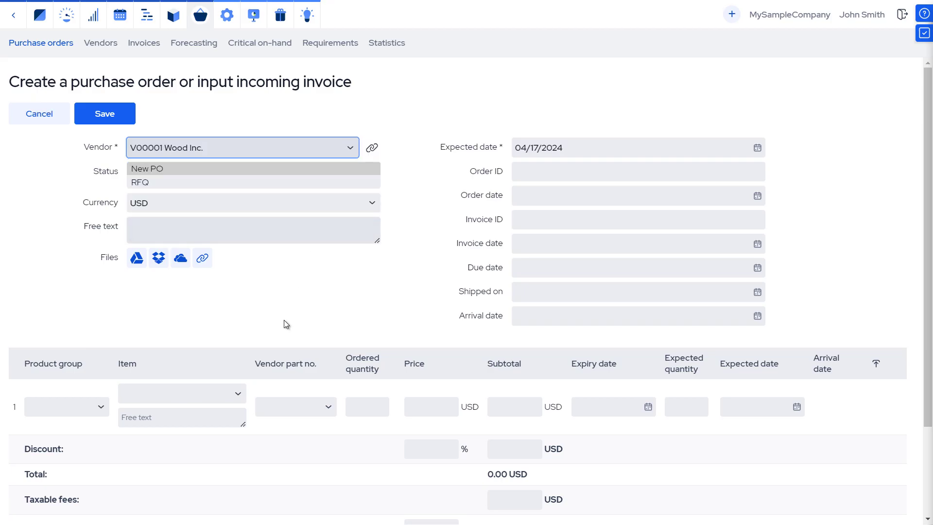
{"action": "left_click", "coordinate": [235, 392]}
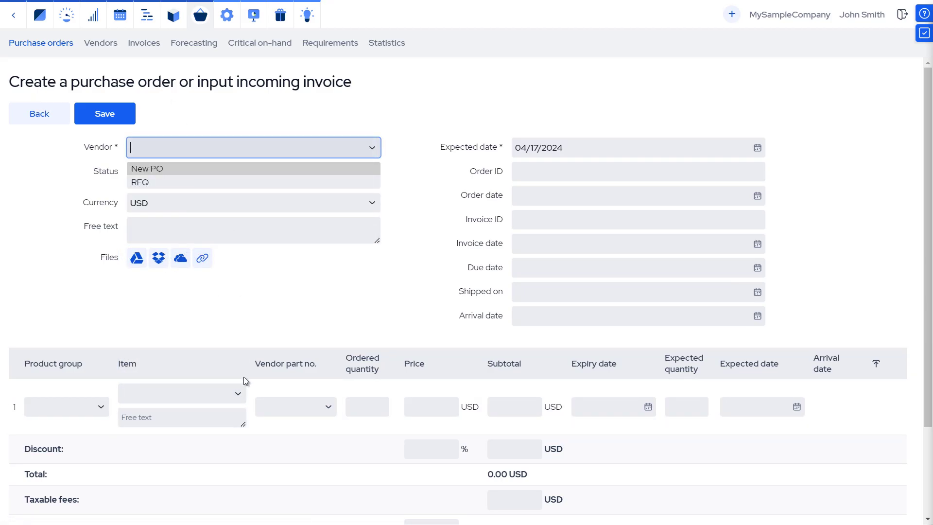
- Add A00006 Table top RED from Chemicals Inc. with an ordered quantity of 10 pcs, and check the line's vendor terms
{"action": "left_click", "coordinate": [239, 395]}
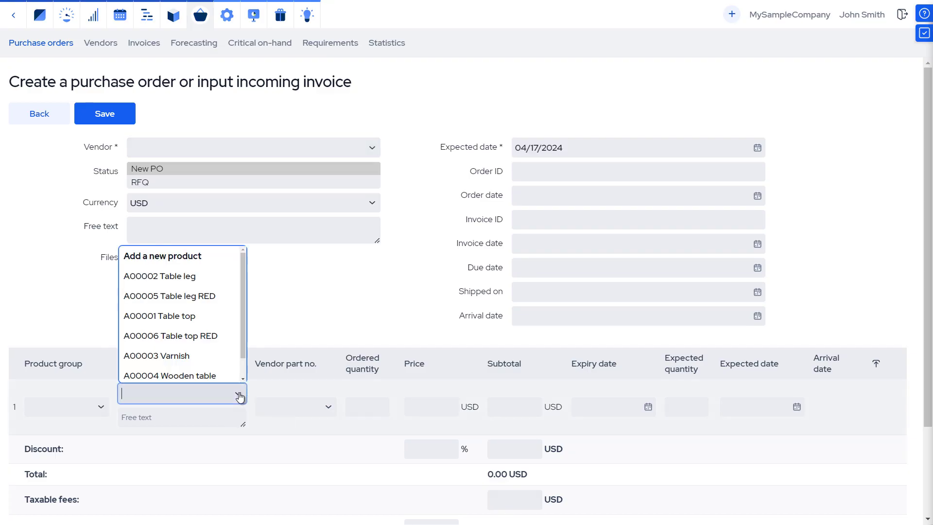
{"action": "left_click", "coordinate": [195, 356]}
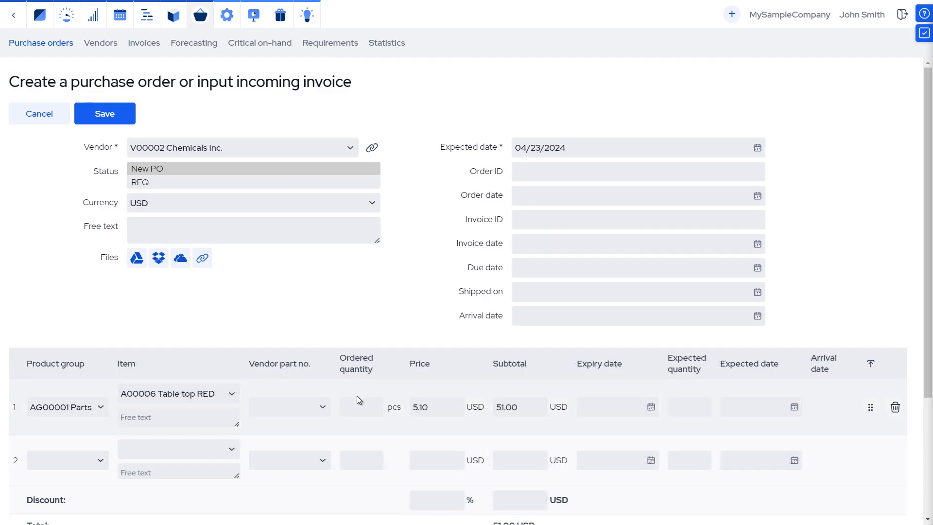
{"action": "left_click", "coordinate": [360, 413]}
{"action": "type", "text": "10"}
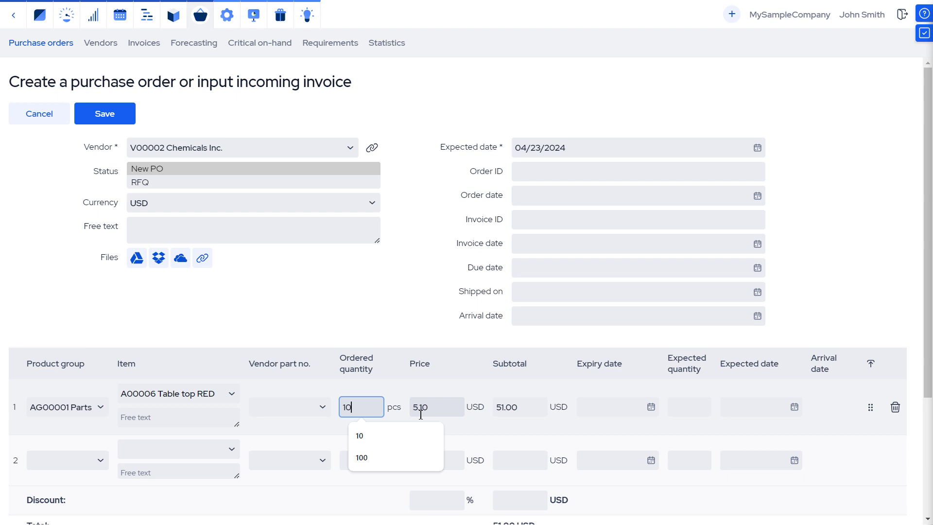
{"action": "left_click", "coordinate": [326, 408]}
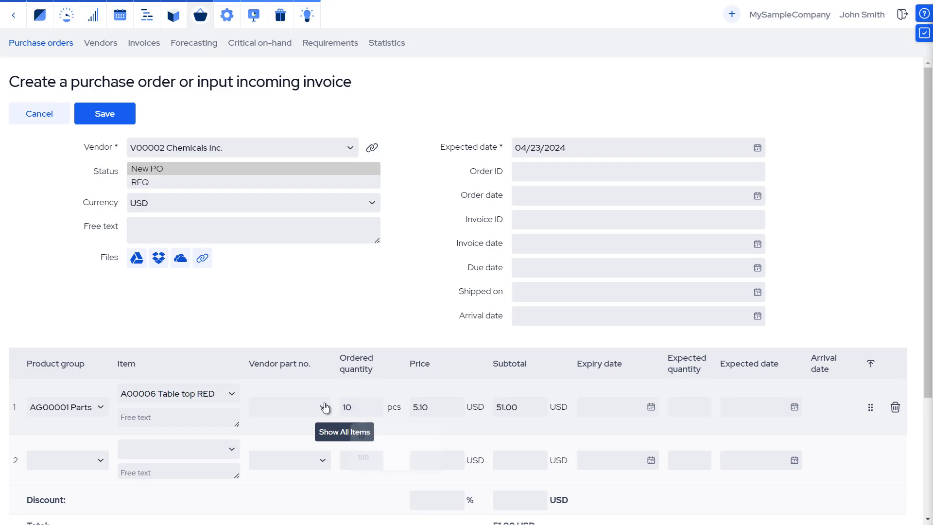
{"action": "left_click", "coordinate": [326, 409]}
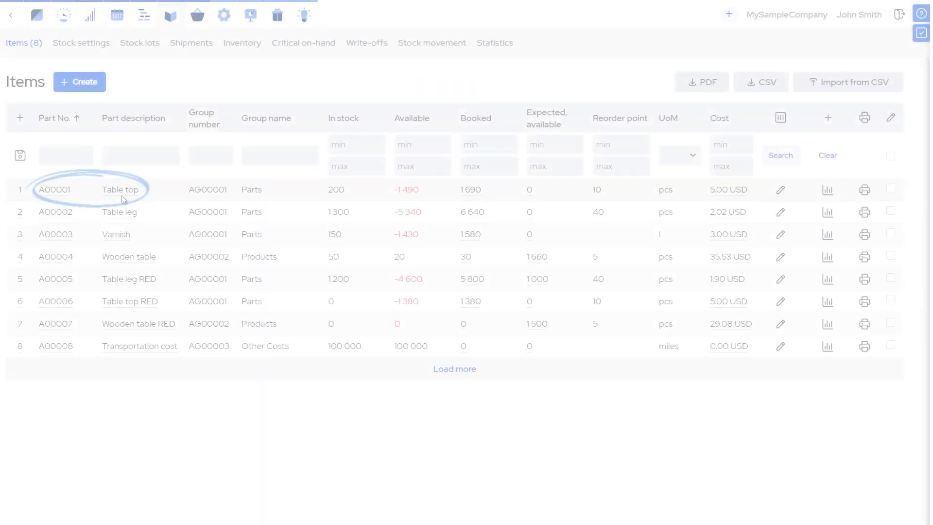
- Open the details of item A00001 Table top and edit its priority 20 purchase term from Wood Inc
{"action": "left_click", "coordinate": [123, 194]}
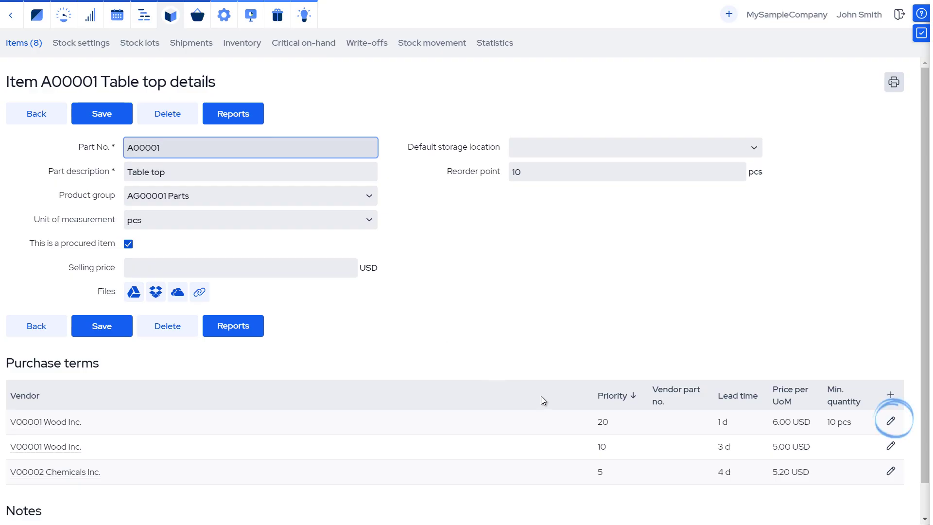
{"action": "left_click", "coordinate": [889, 421]}
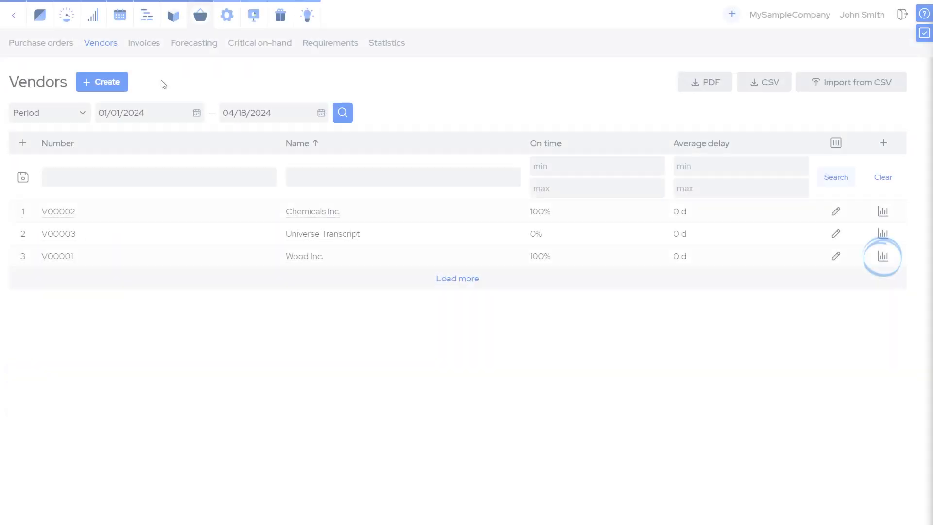
- Show the Purchase terms report for vendor Wood Inc
{"action": "left_click", "coordinate": [883, 257]}
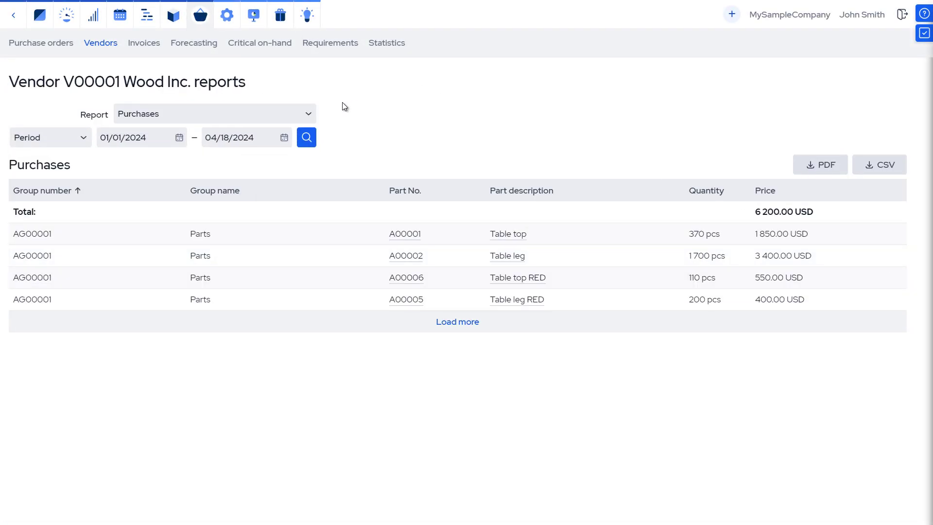
{"action": "left_click", "coordinate": [302, 114]}
{"action": "left_click", "coordinate": [285, 143]}
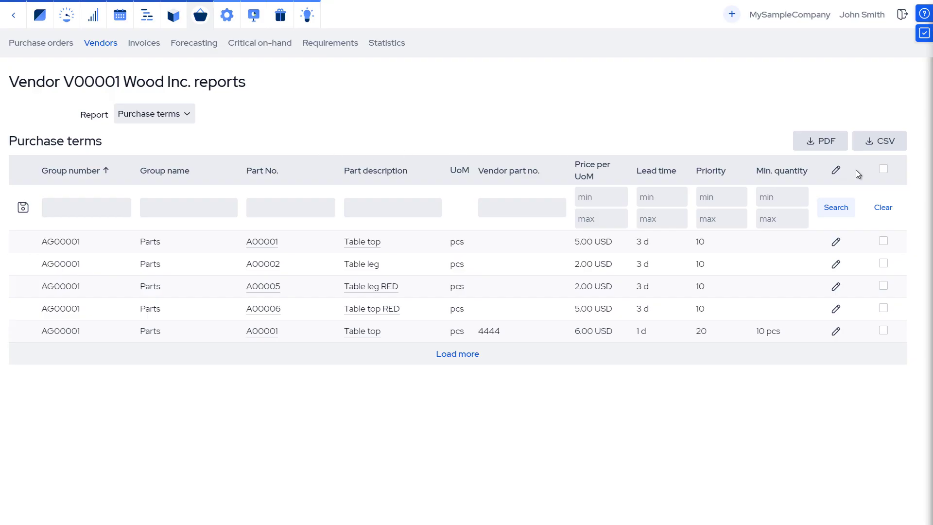
- Bulk edit the purchase terms of A00001 Table top (5.00 USD) and A00002 Table leg to a lead time of 4 days, and save
{"action": "left_click", "coordinate": [885, 243]}
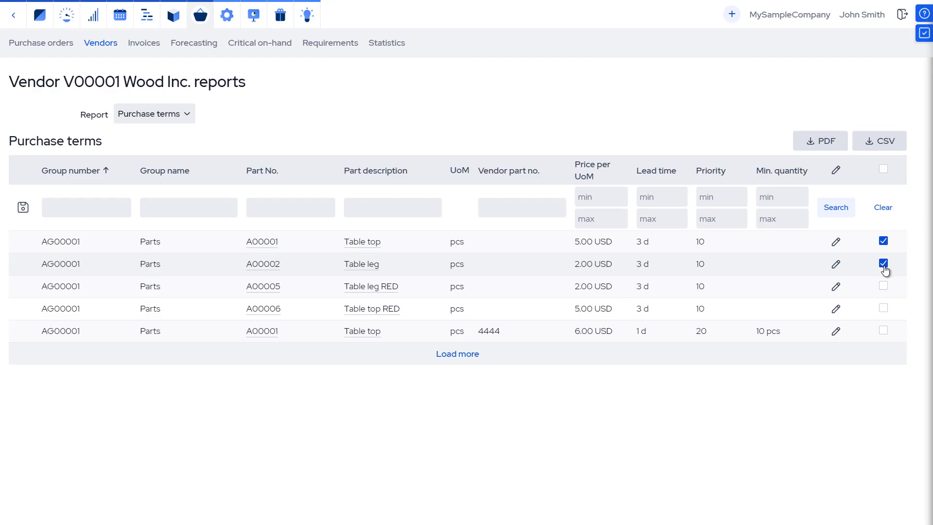
{"action": "left_click", "coordinate": [836, 170]}
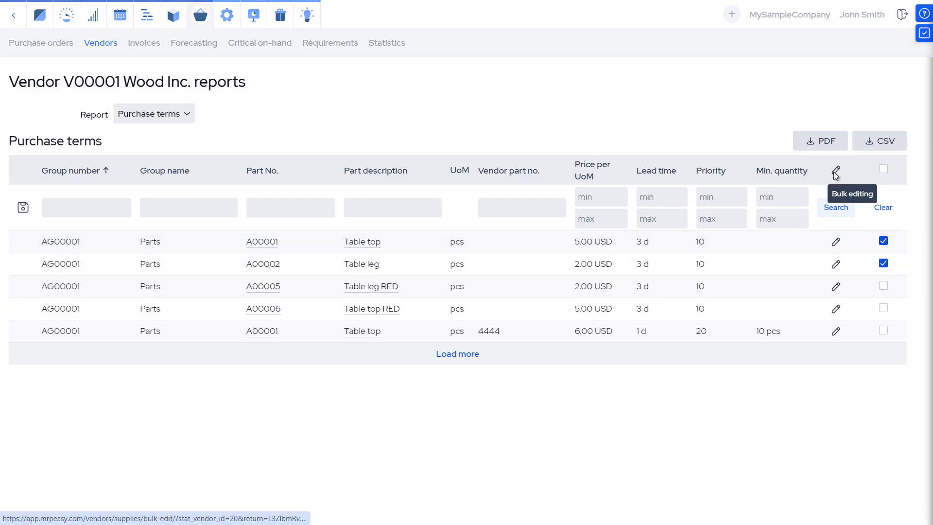
{"action": "left_click", "coordinate": [296, 209]}
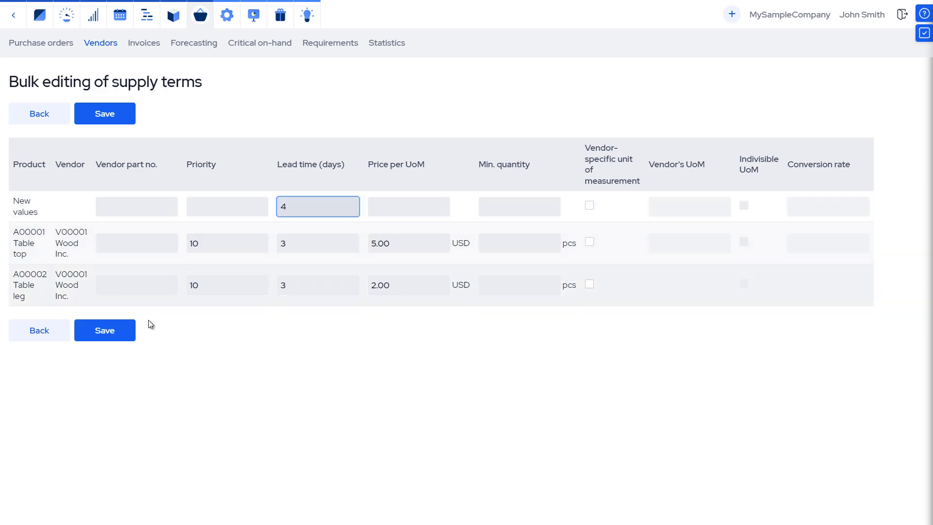
{"action": "left_click", "coordinate": [105, 333]}
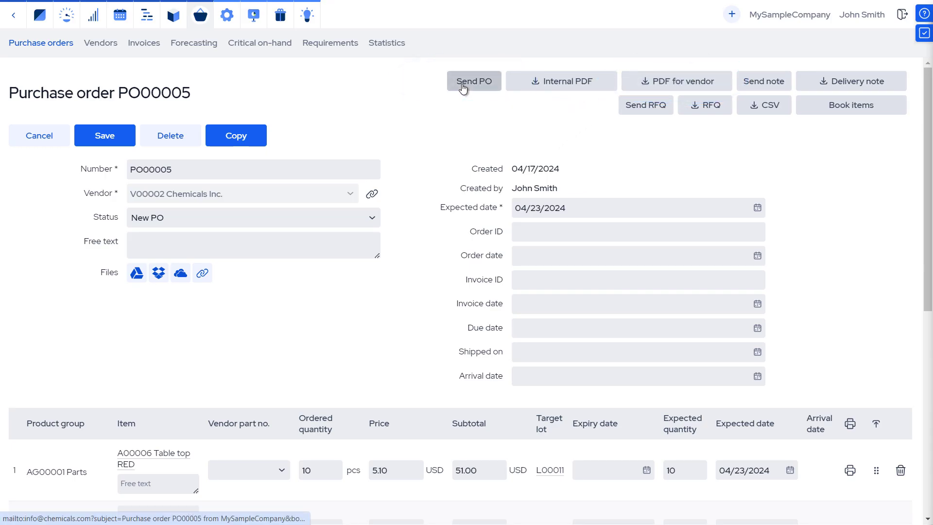
- Send the Table top RED purchase order to the vendor, set its order date to 04/17/2024, and save it
{"action": "left_click", "coordinate": [463, 88]}
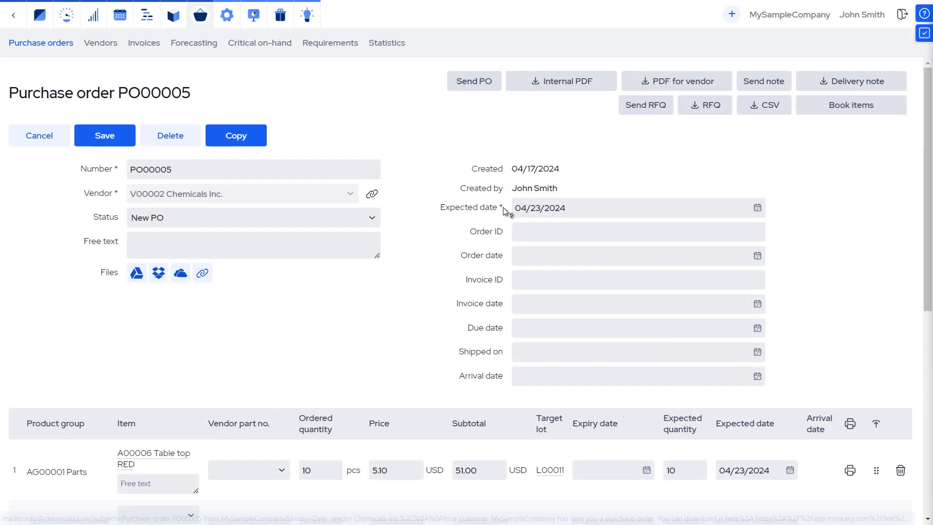
{"action": "left_click", "coordinate": [525, 252]}
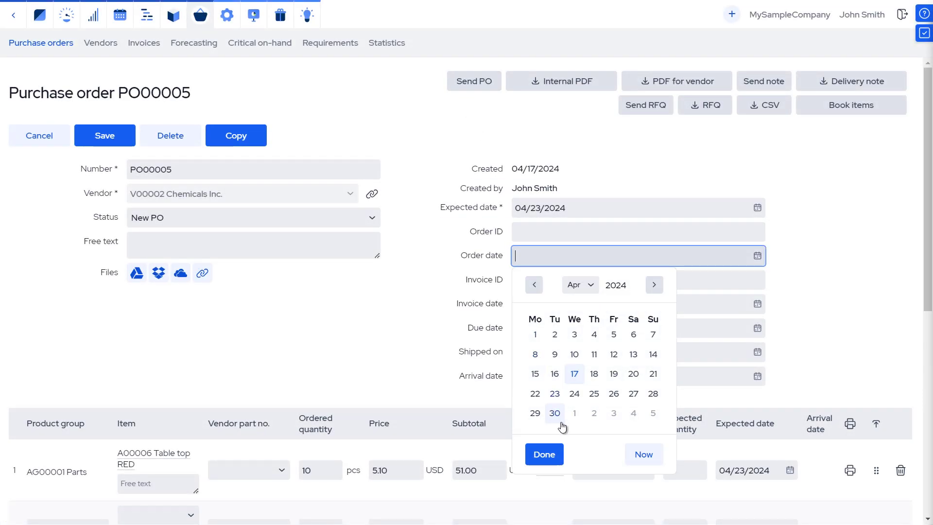
{"action": "left_click", "coordinate": [639, 453]}
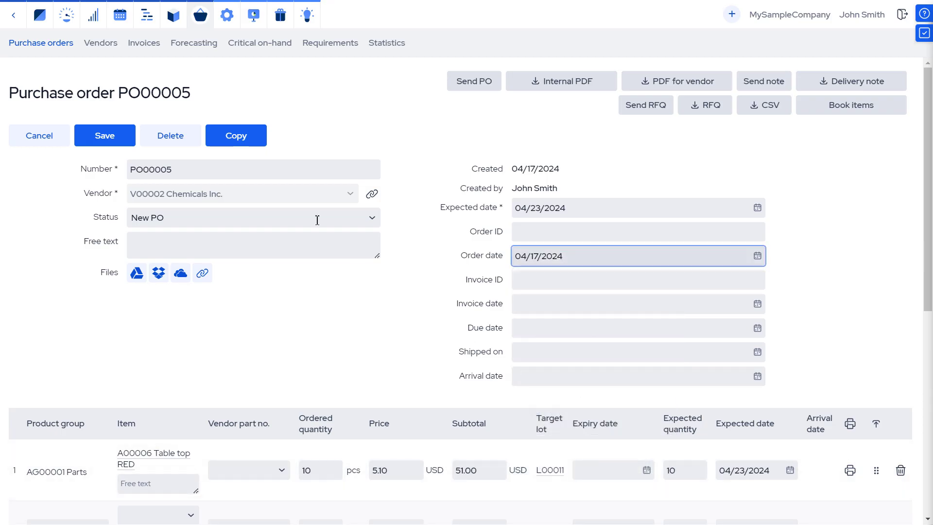
{"action": "left_click", "coordinate": [116, 137]}
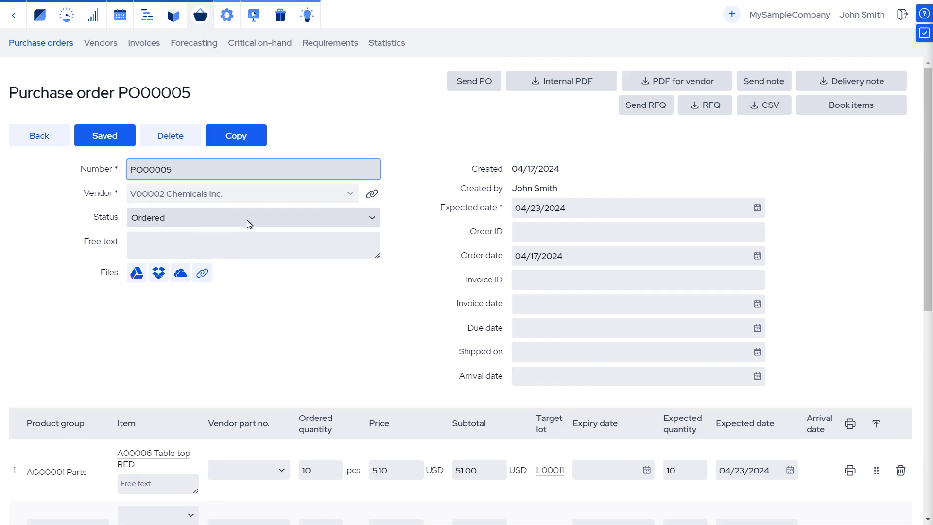
- Set the shipped date of the Chemicals Inc. purchase order for Table top RED to 04/17/2024 and save the order
{"action": "left_click", "coordinate": [534, 350]}
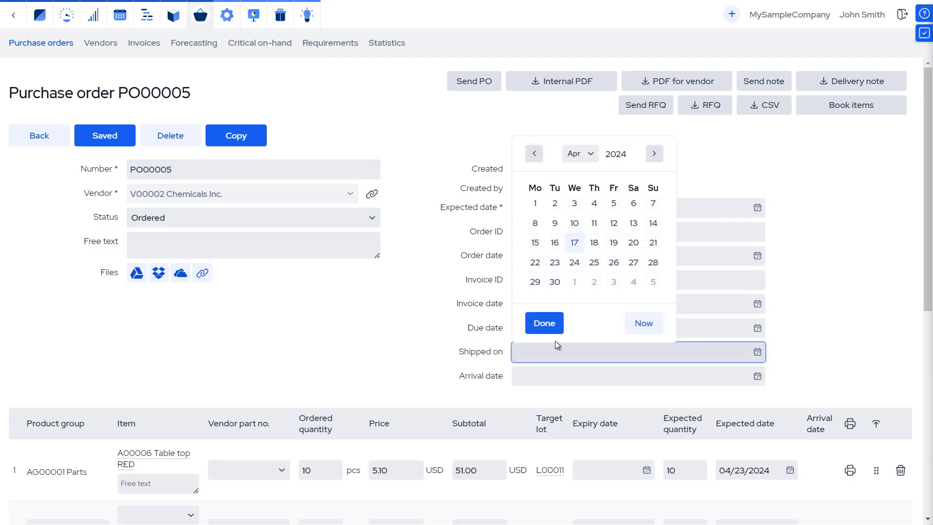
{"action": "left_click", "coordinate": [644, 323]}
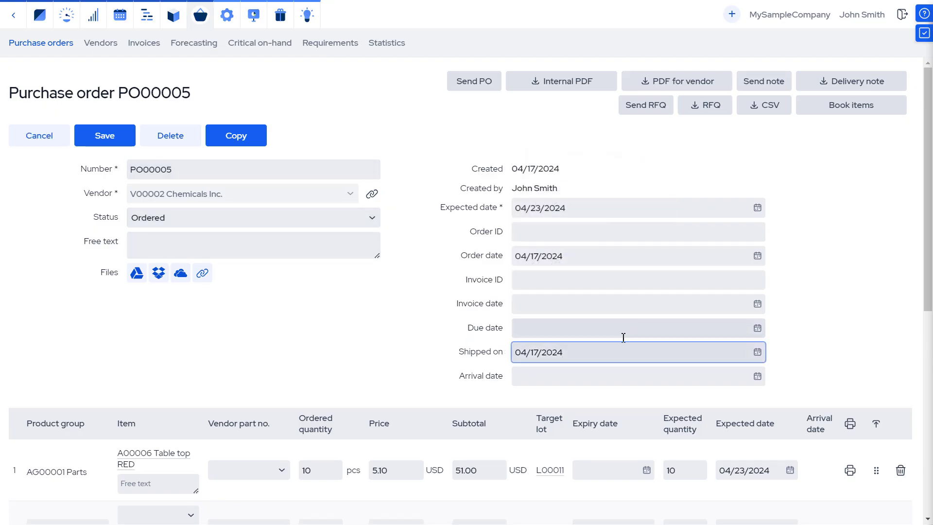
{"action": "left_click", "coordinate": [79, 137]}
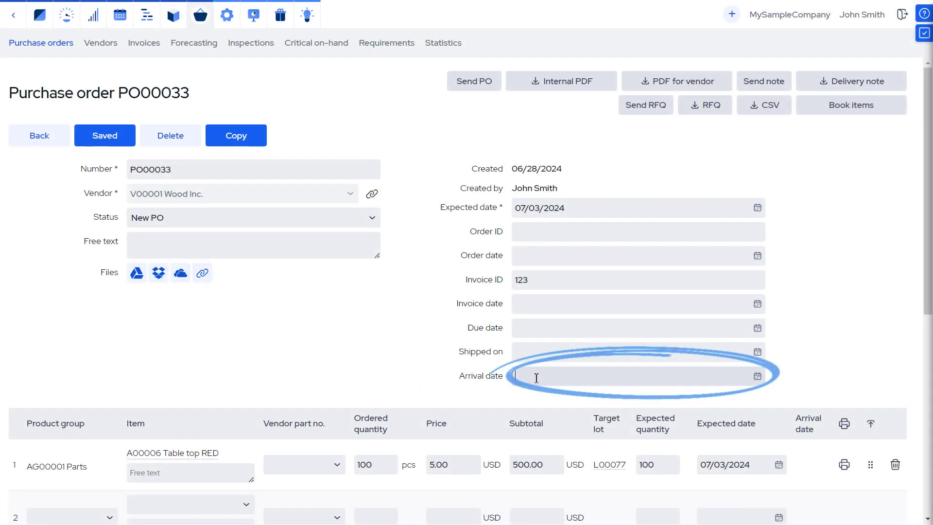
- Record the full receipt of the Wood Inc. Table top RED order by setting its arrival date to 06/28/2024 15:42, and save it
{"action": "left_click", "coordinate": [537, 379]}
{"action": "left_click", "coordinate": [642, 347]}
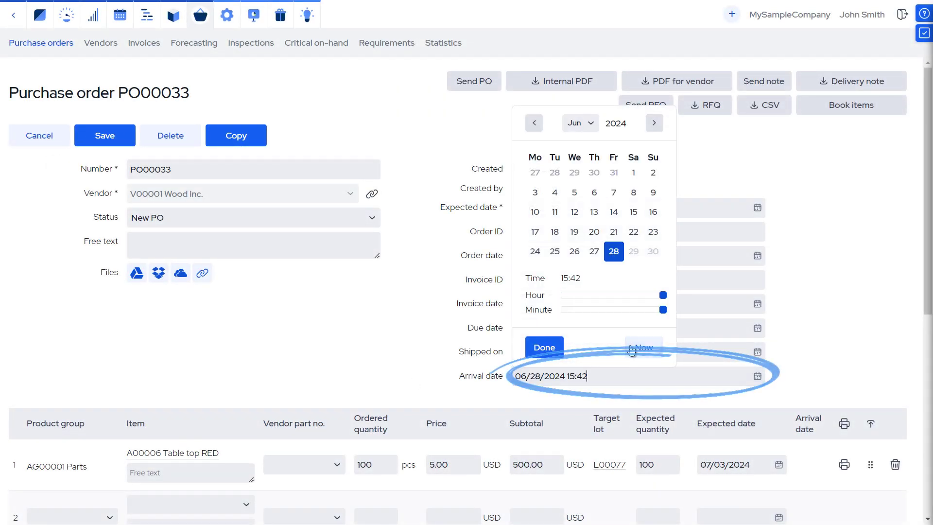
{"action": "left_click", "coordinate": [544, 353]}
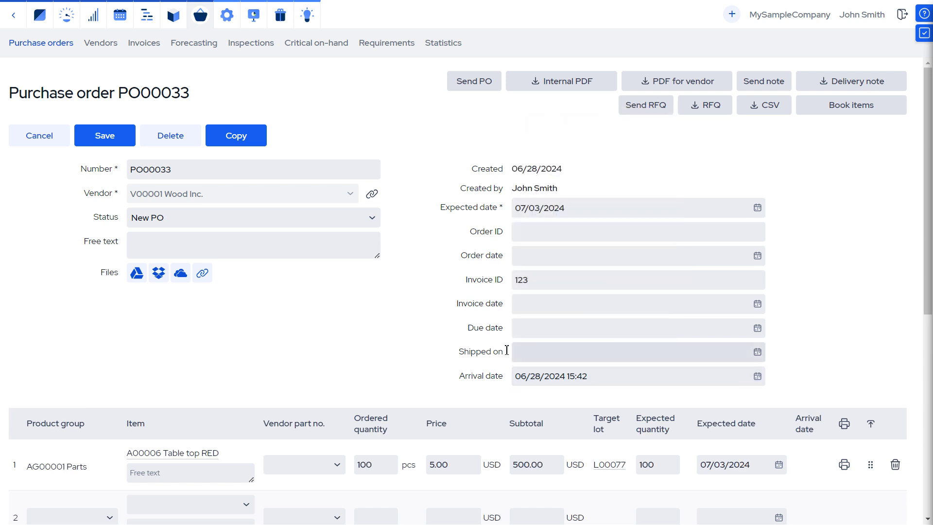
{"action": "left_click", "coordinate": [119, 138]}
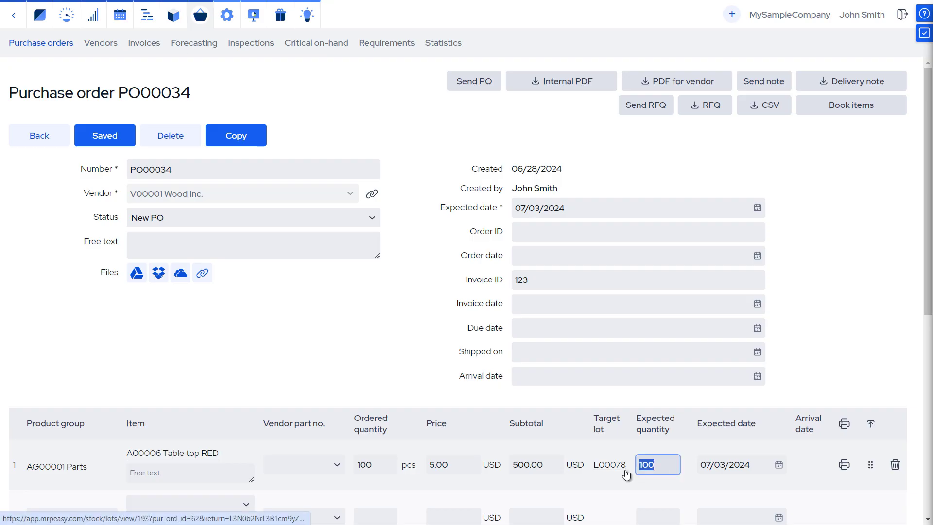
- Receive part of the next Table top RED order with an expected quantity of 50 and arrival date 06/28/2024 15:47, and save it
{"action": "left_click", "coordinate": [538, 376]}
{"action": "left_click", "coordinate": [643, 348]}
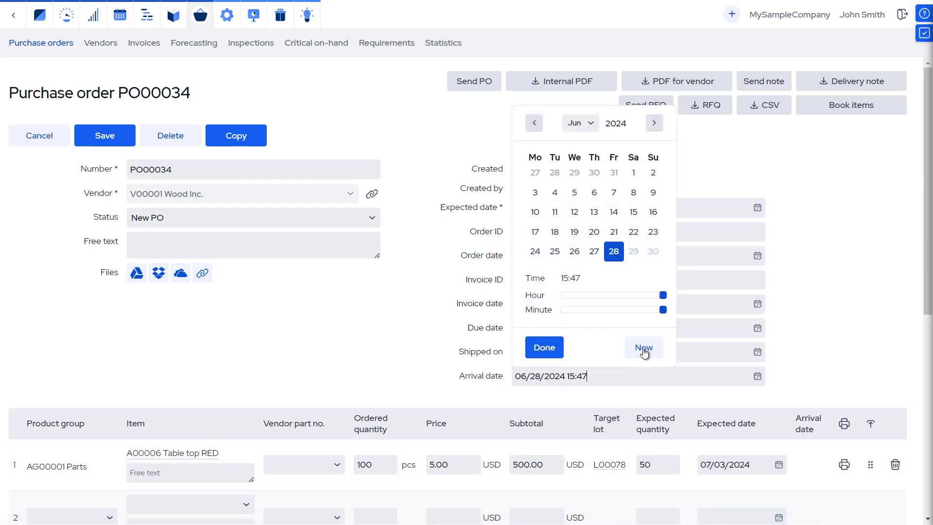
{"action": "left_click", "coordinate": [550, 353]}
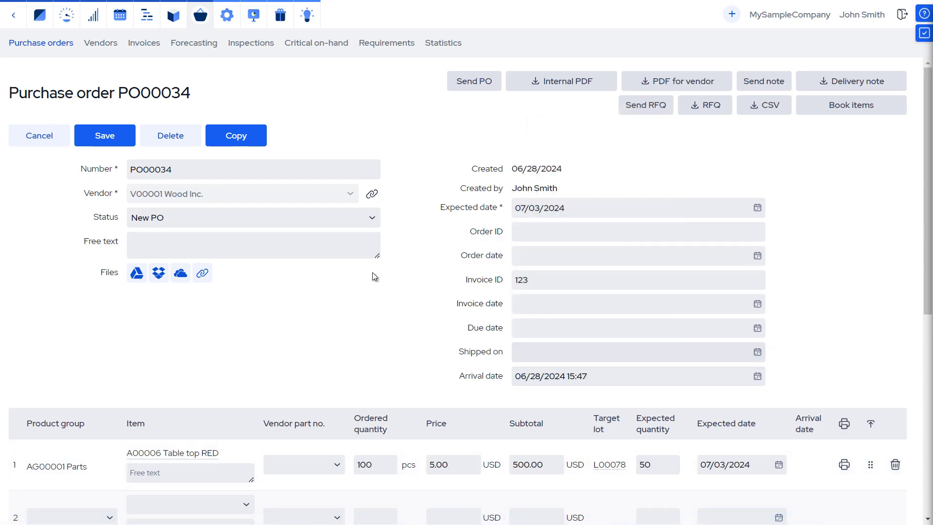
{"action": "left_click", "coordinate": [110, 138]}
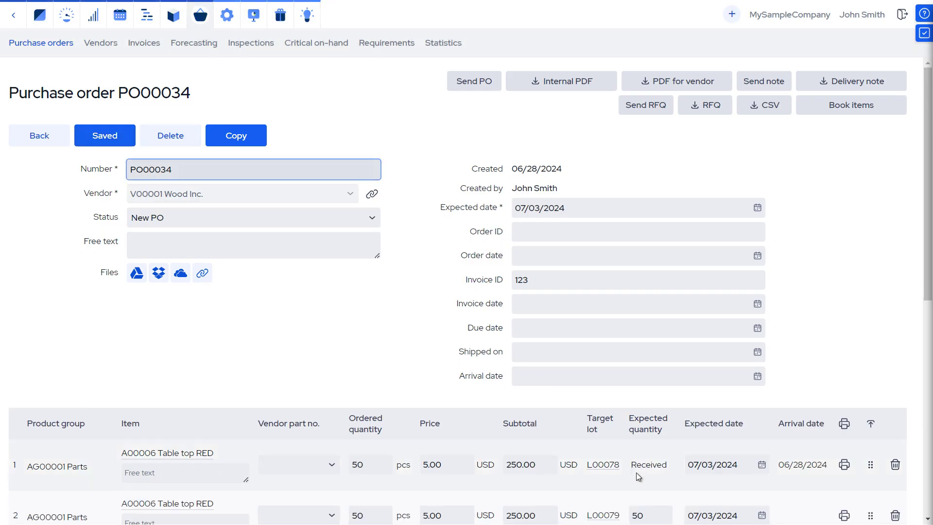
{"action": "scroll", "coordinate": [651, 476], "scroll_direction": "down", "scroll_amount": 3}
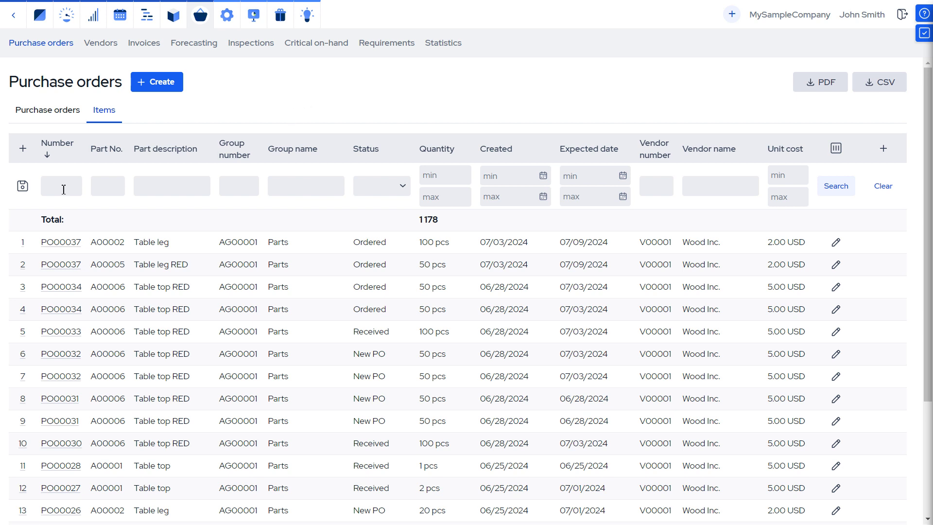
- Create an incoming invoice with ID 123 for only the 100 pcs of A00002 Table leg on the newest Wood Inc. purchase order, and save it
{"action": "left_click", "coordinate": [59, 244]}
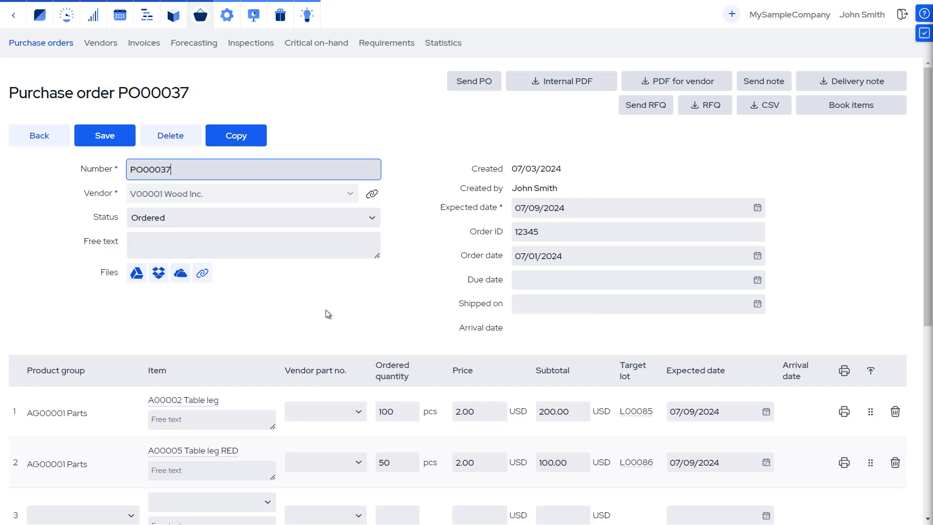
{"action": "scroll", "coordinate": [328, 313], "scroll_direction": "down", "scroll_amount": 7}
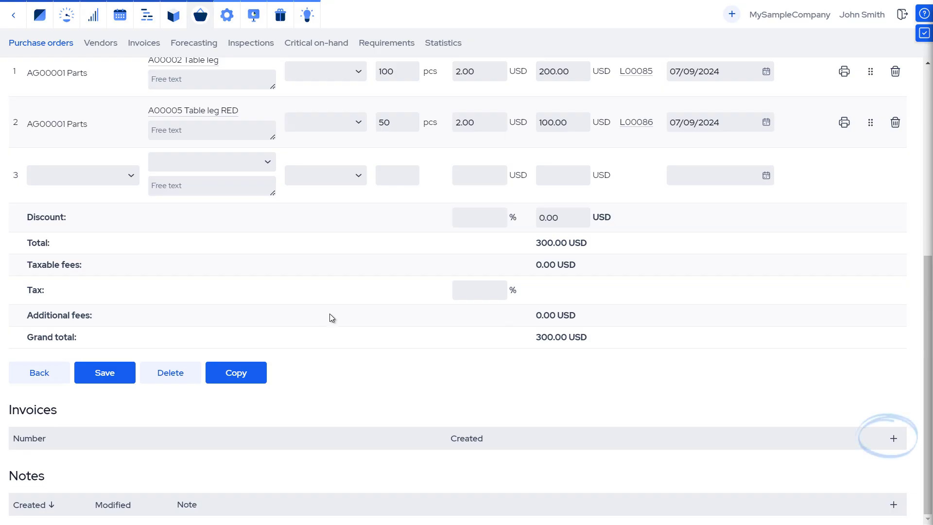
{"action": "left_click", "coordinate": [893, 438]}
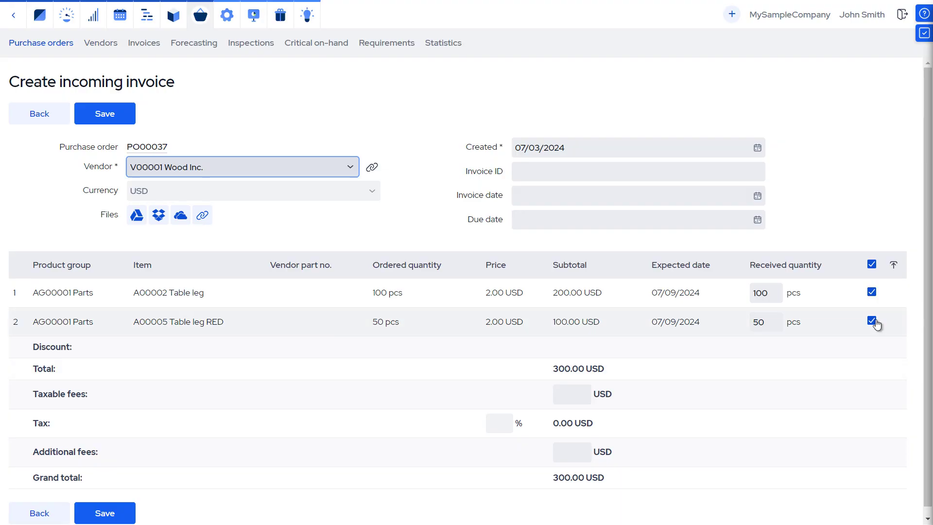
{"action": "left_click", "coordinate": [872, 323]}
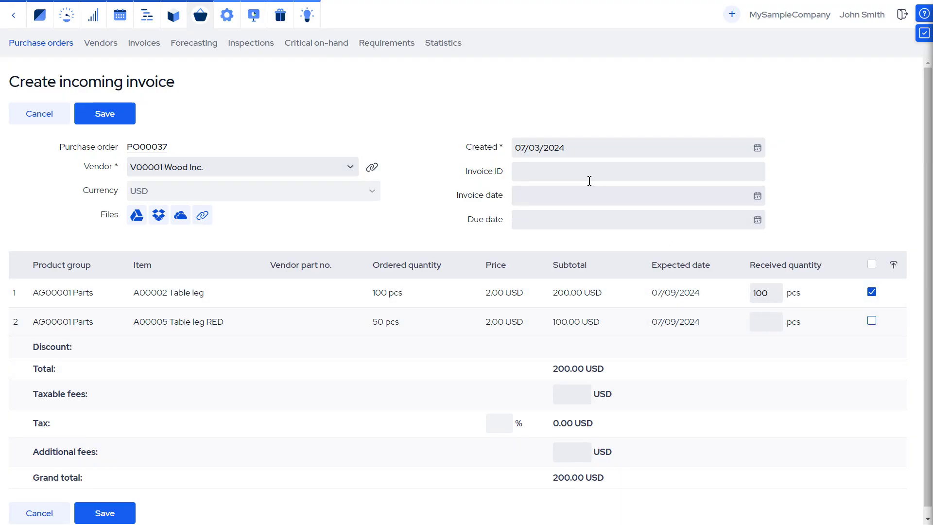
{"action": "left_click", "coordinate": [579, 174]}
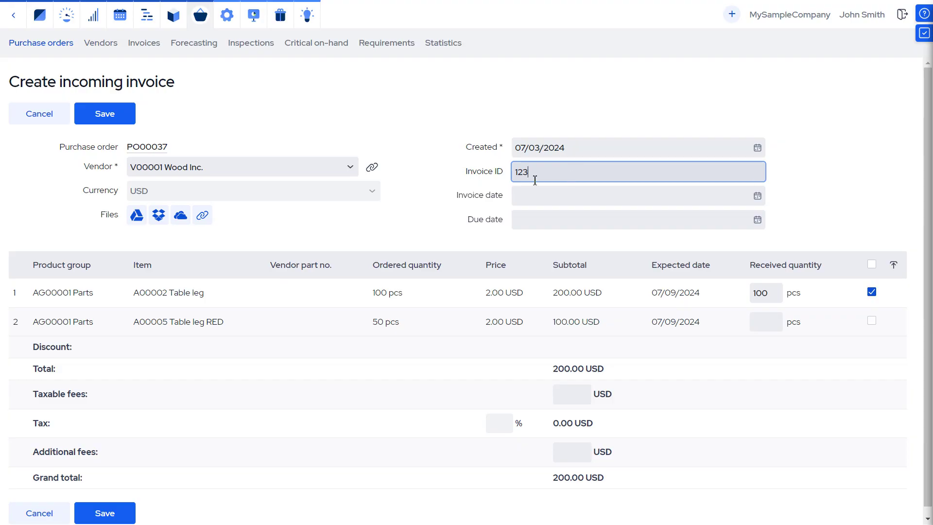
{"action": "left_click", "coordinate": [126, 113]}
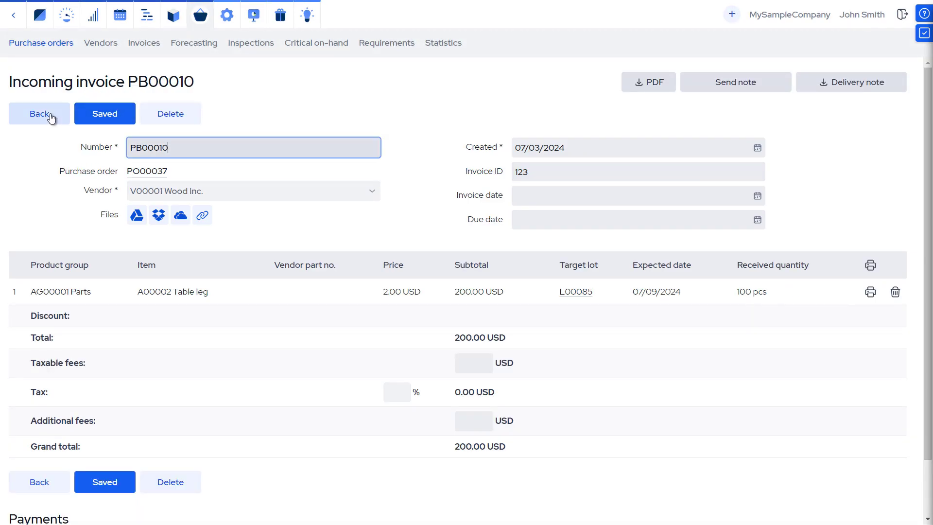
{"action": "left_click", "coordinate": [52, 117]}
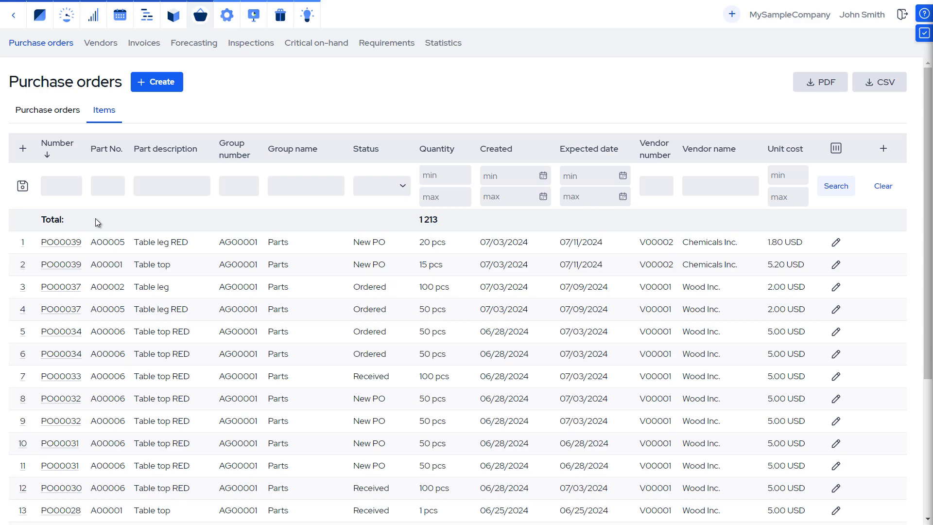
- Create a delivery dated 07/03/2024 for only the 20 pcs of A00005 Table leg RED on the newest Chemicals Inc. purchase order, and save it
{"action": "left_click", "coordinate": [75, 245]}
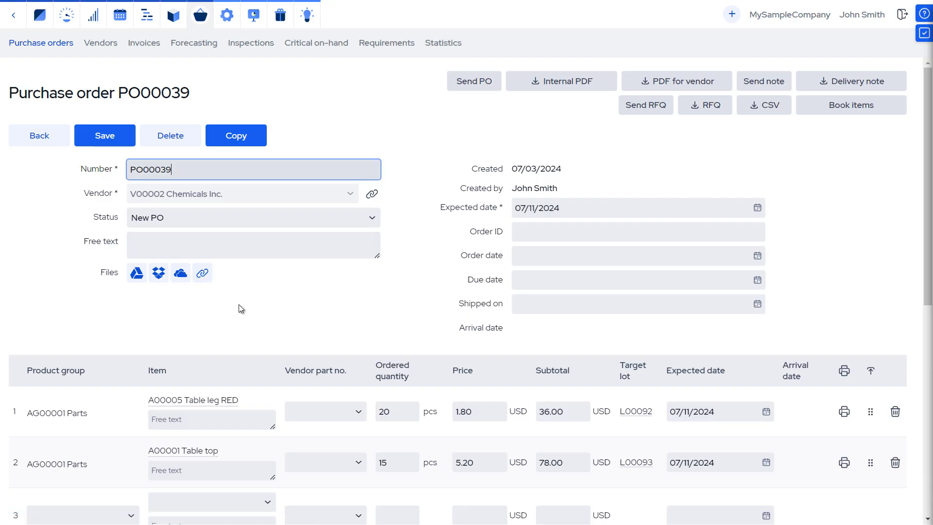
{"action": "scroll", "coordinate": [241, 308], "scroll_direction": "down", "scroll_amount": 8}
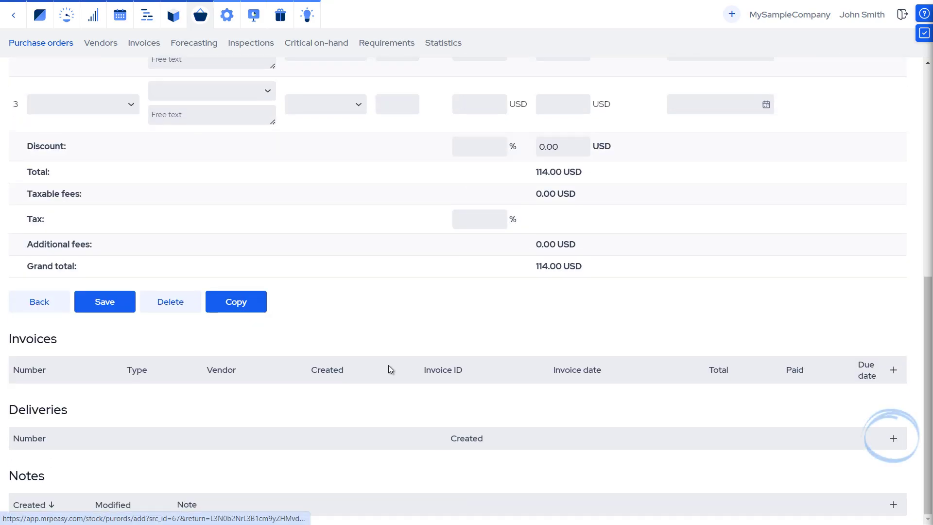
{"action": "left_click", "coordinate": [894, 438]}
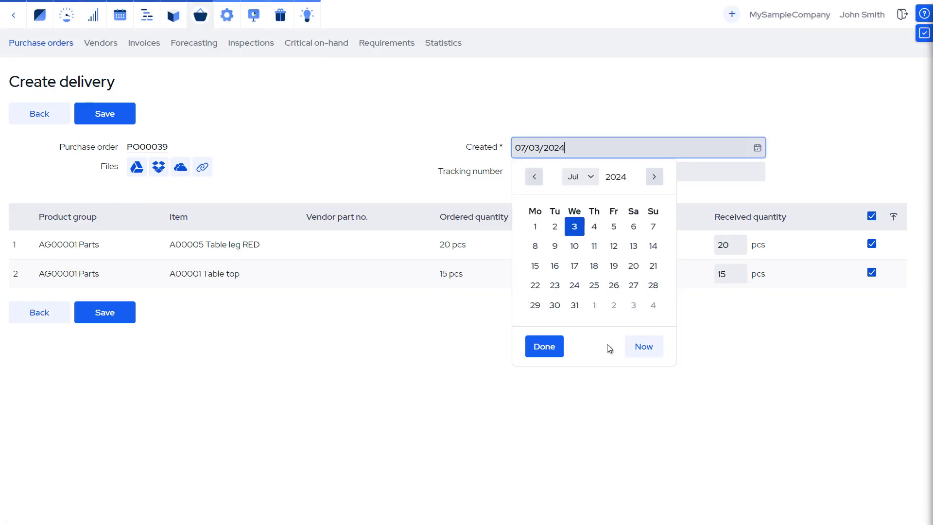
{"action": "left_click", "coordinate": [641, 346]}
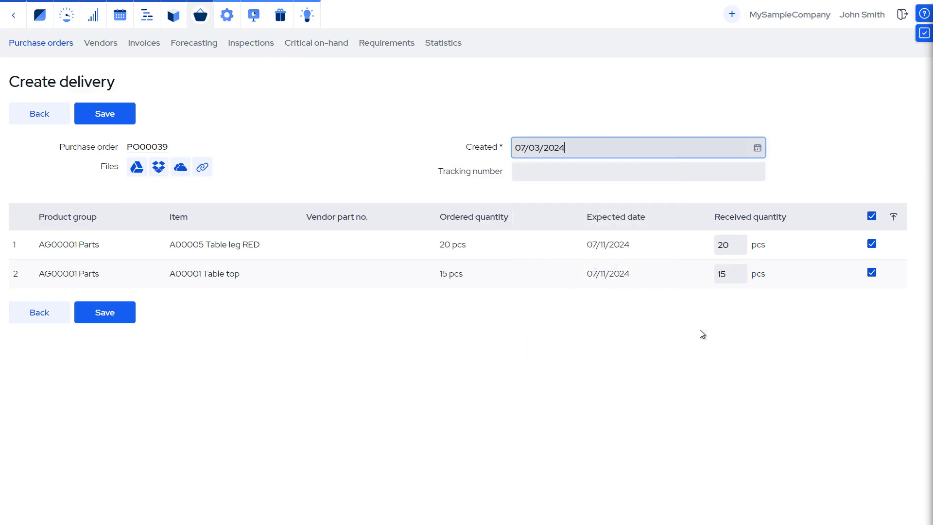
{"action": "left_click", "coordinate": [873, 272]}
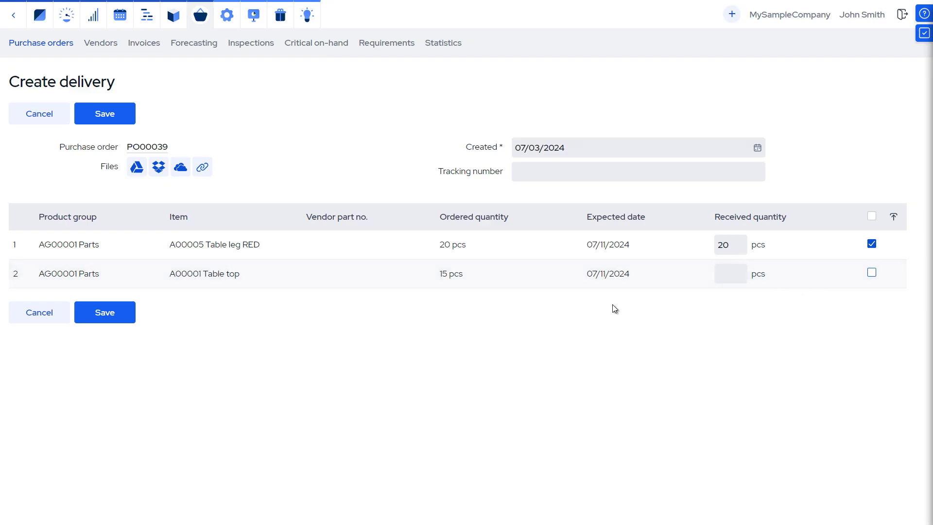
{"action": "left_click", "coordinate": [111, 117]}
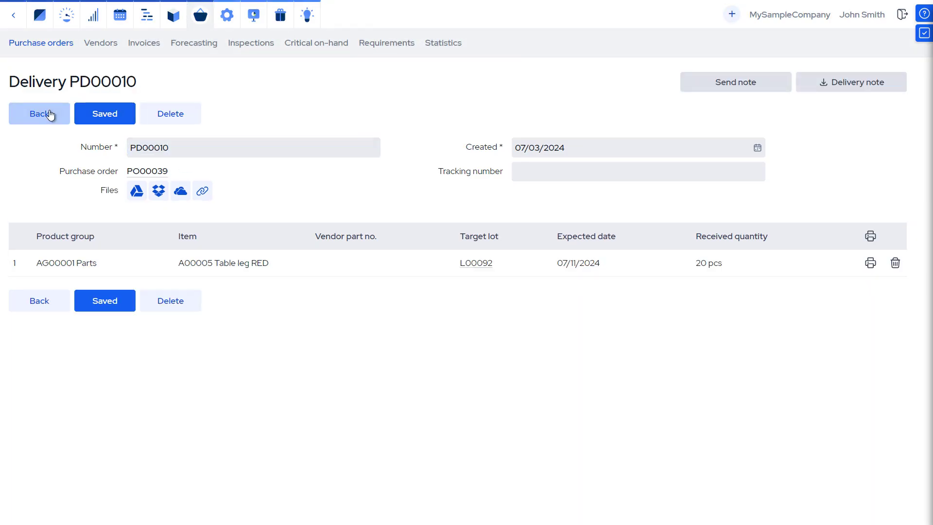
{"action": "left_click", "coordinate": [49, 112]}
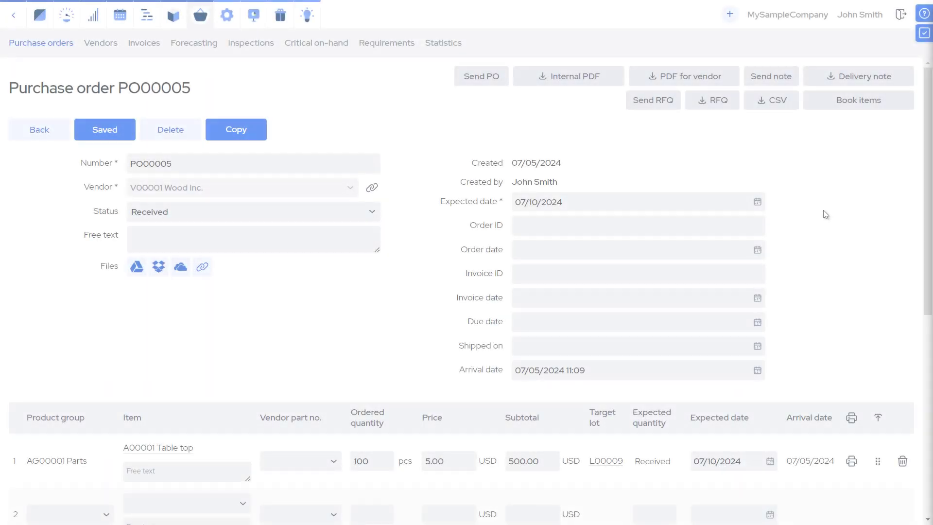
- Open item booking for the received Table top purchase order, and book all parts for the Wooden table manufacturing order
{"action": "left_click", "coordinate": [838, 106]}
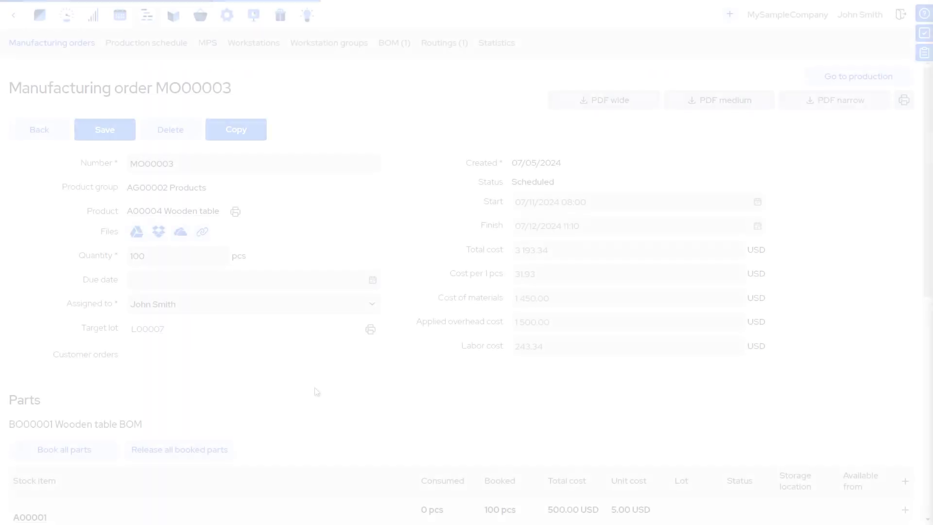
{"action": "scroll", "coordinate": [316, 392], "scroll_direction": "down", "scroll_amount": 3}
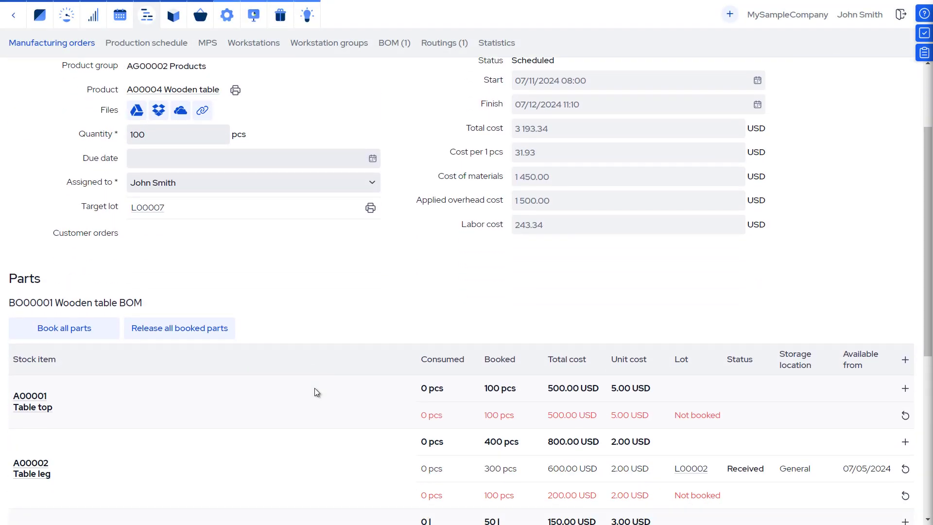
{"action": "left_click", "coordinate": [92, 336]}
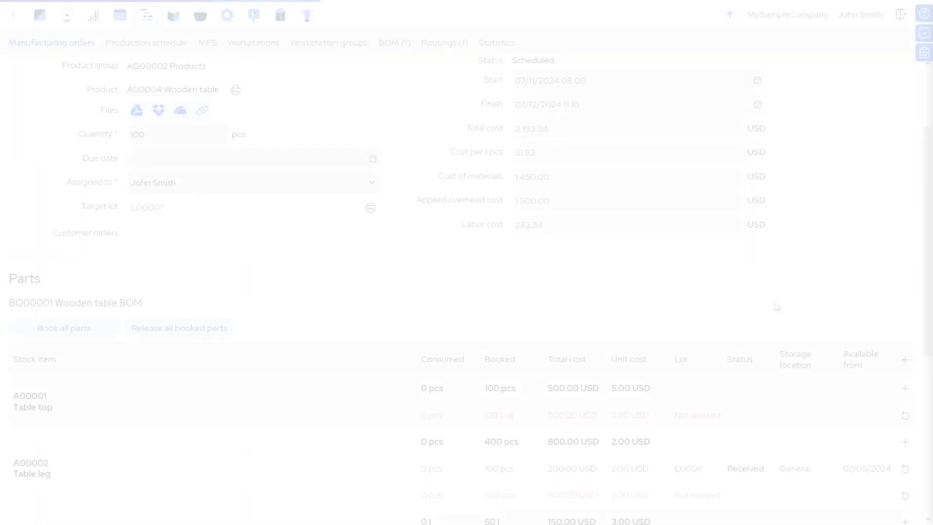
- Add a manual booking of A00001 Table top from lot L00010 to the manufacturing order and save it
{"action": "left_click", "coordinate": [904, 389]}
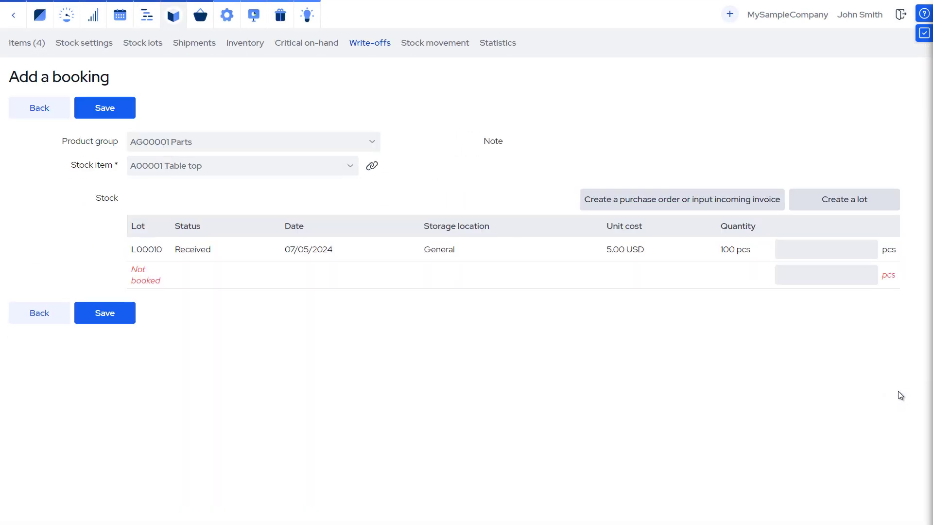
{"action": "left_click", "coordinate": [812, 252]}
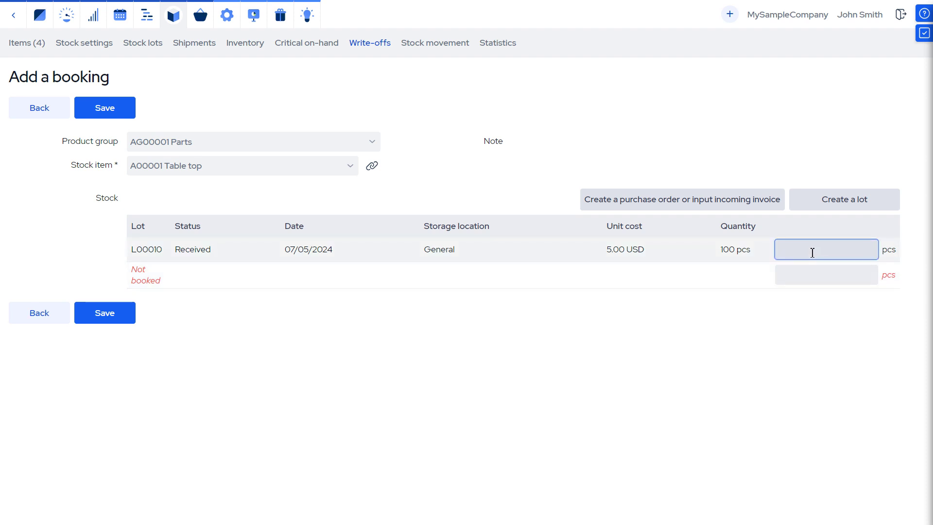
{"action": "left_click", "coordinate": [88, 316]}
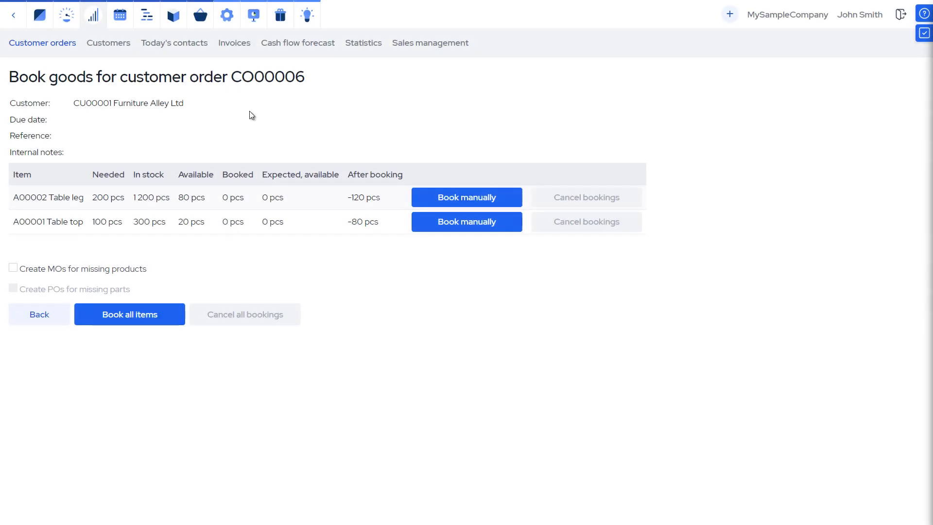
- Book all items for the Furniture Alley Ltd customer order, and manually book 80 pcs of A00002 Table leg from lot L00011
{"action": "left_click", "coordinate": [165, 318]}
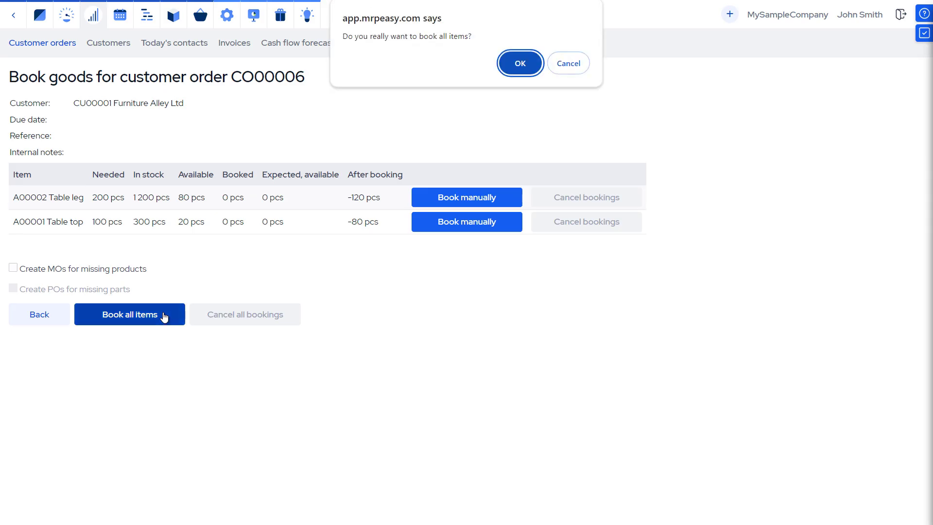
{"action": "left_click", "coordinate": [504, 72]}
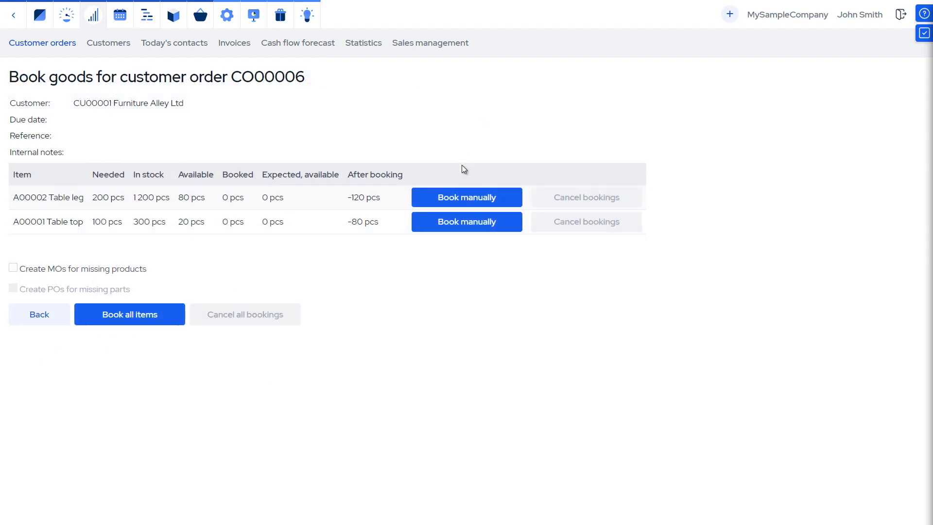
{"action": "left_click", "coordinate": [467, 198]}
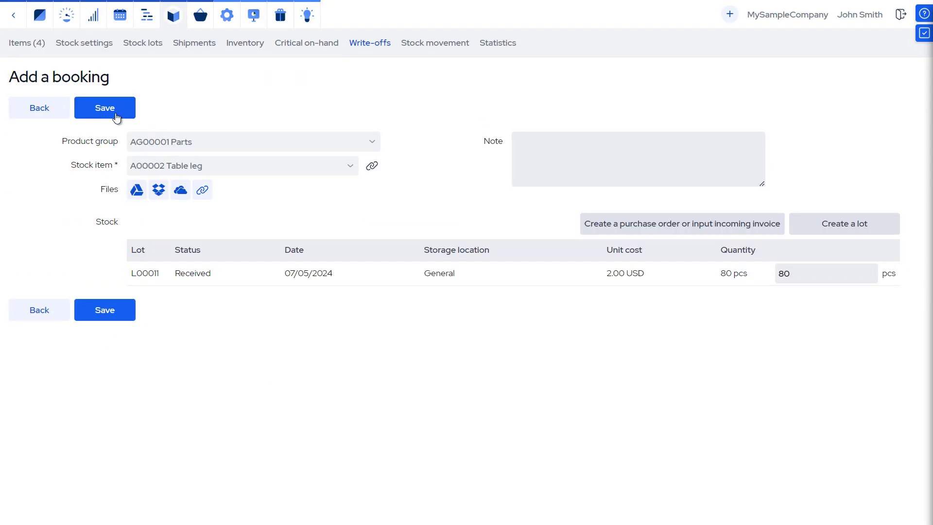
{"action": "left_click", "coordinate": [108, 113]}
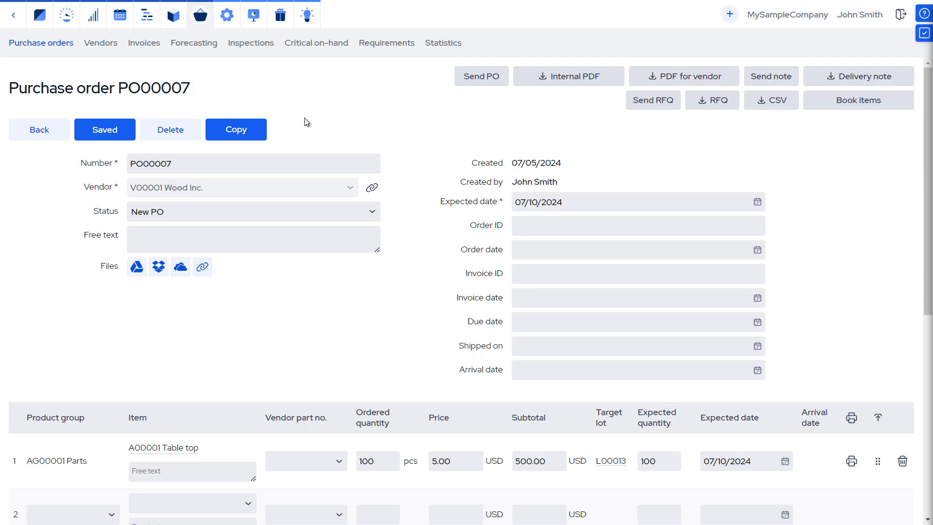
- Enter 123456 as the invoice ID on the Wood Inc. purchase order for 100 pcs of Table top, and save the order
{"action": "left_click", "coordinate": [524, 278]}
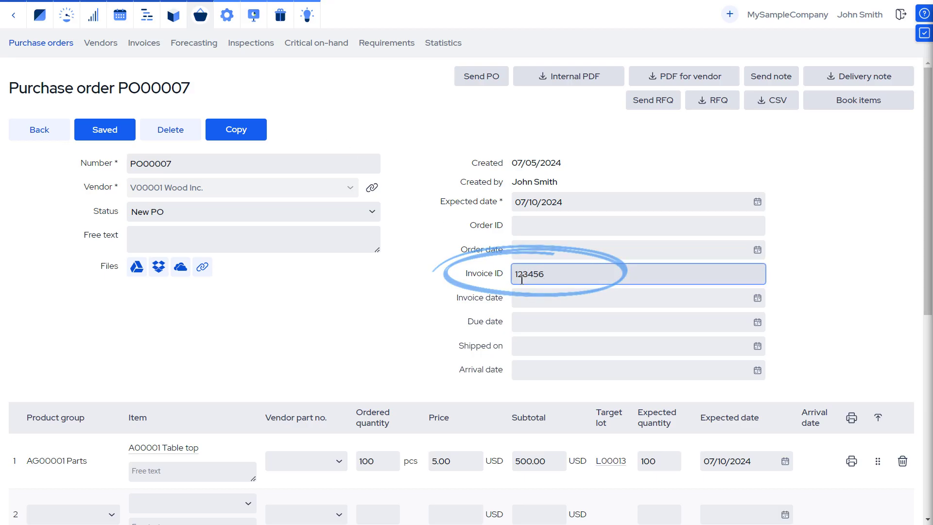
{"action": "left_click", "coordinate": [131, 134]}
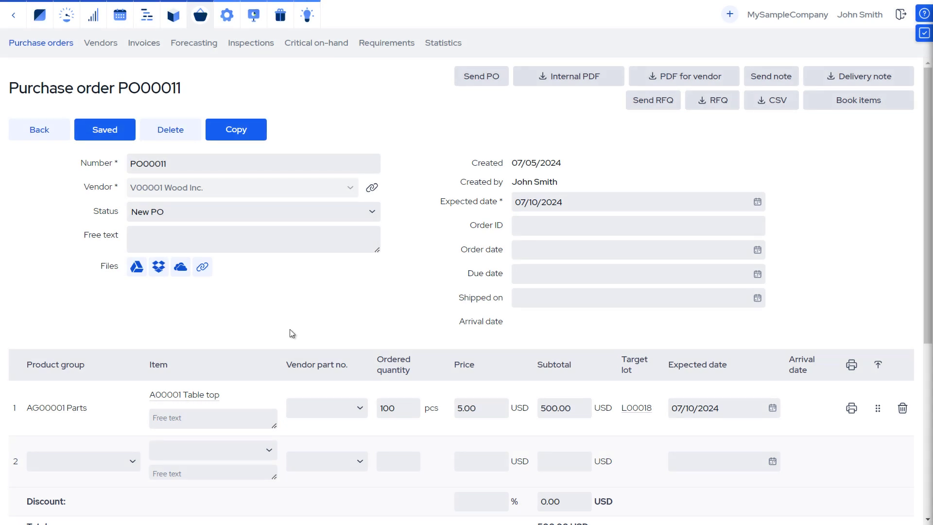
- Create an incoming Wood Inc. invoice with invoice ID 123 for all 100 pcs of A00001 Table top on the purchase order, and save it
{"action": "scroll", "coordinate": [289, 328], "scroll_direction": "down", "scroll_amount": 6}
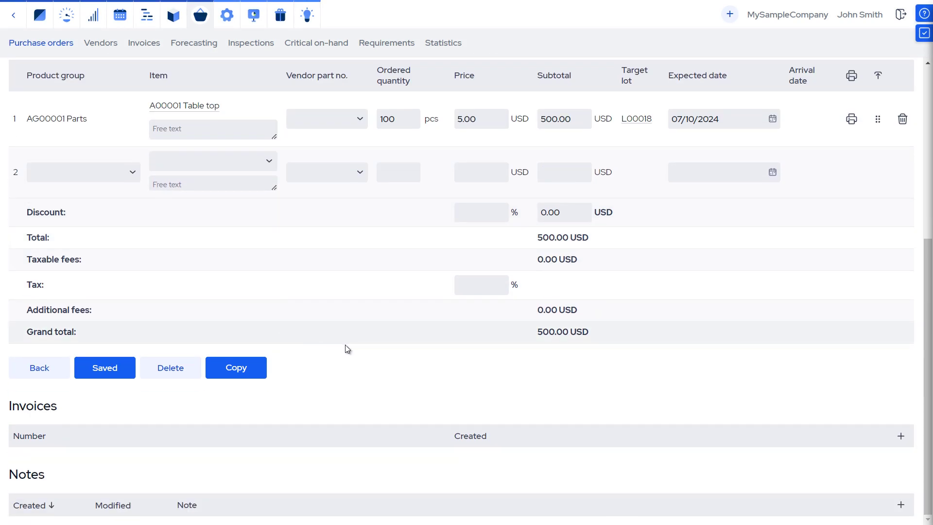
{"action": "left_click", "coordinate": [899, 436]}
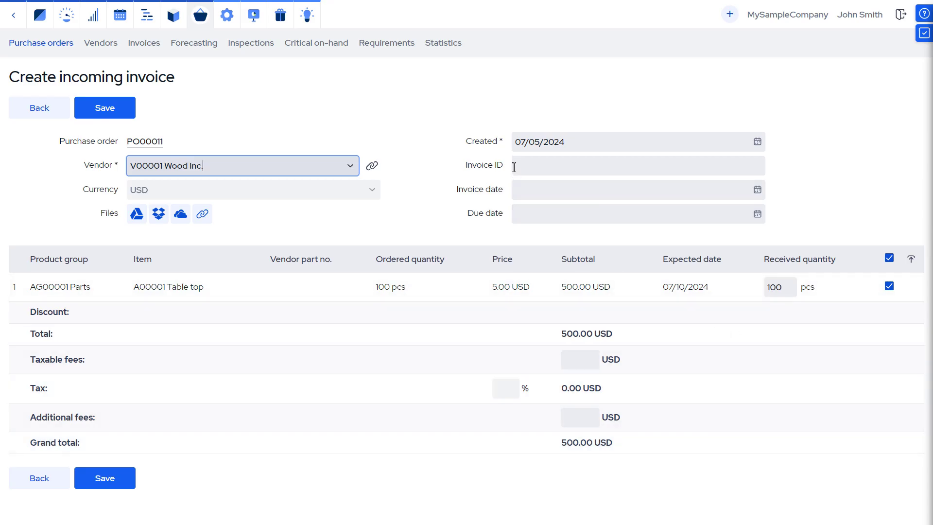
{"action": "left_click", "coordinate": [515, 166]}
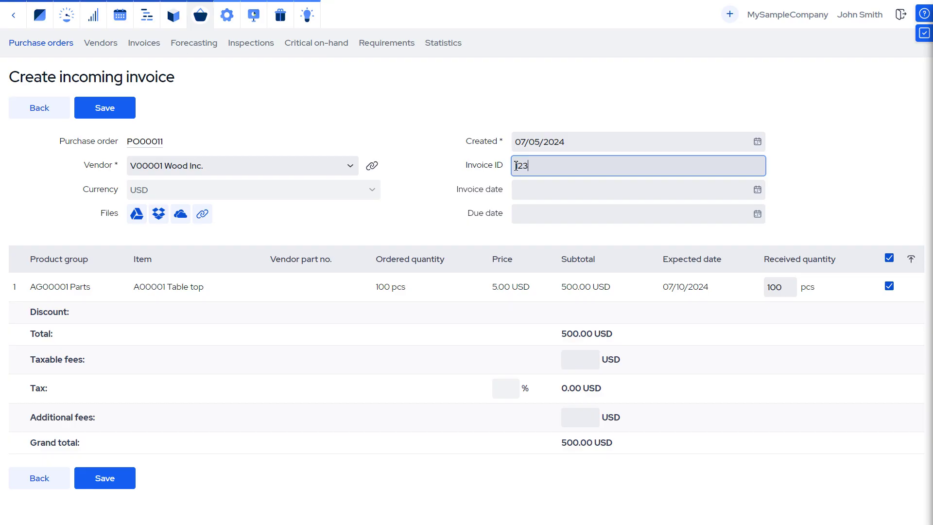
{"action": "left_click", "coordinate": [109, 118]}
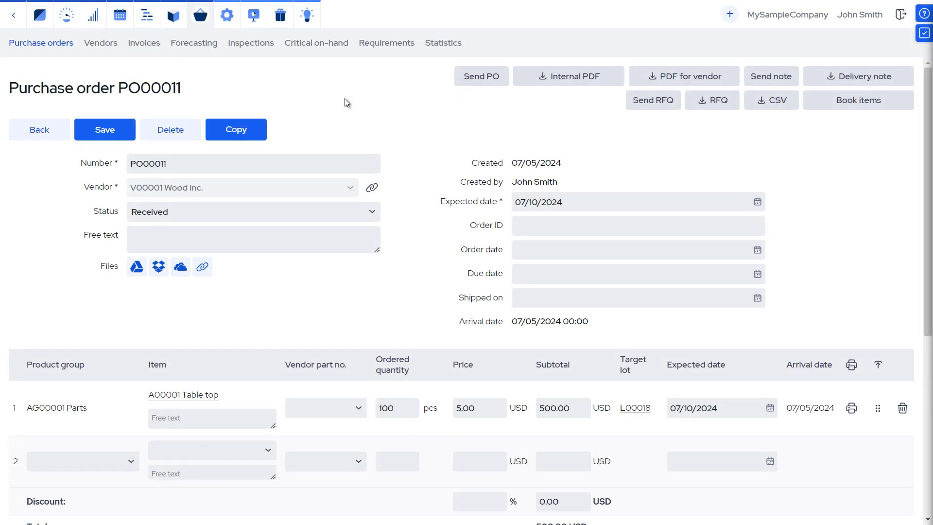
- Add a second invoice to the Table top purchase order from vendor V00003 Universal Logistic ABC, with invoice ID 222 and additional fees of 500 USD
{"action": "scroll", "coordinate": [345, 99], "scroll_direction": "down", "scroll_amount": 5}
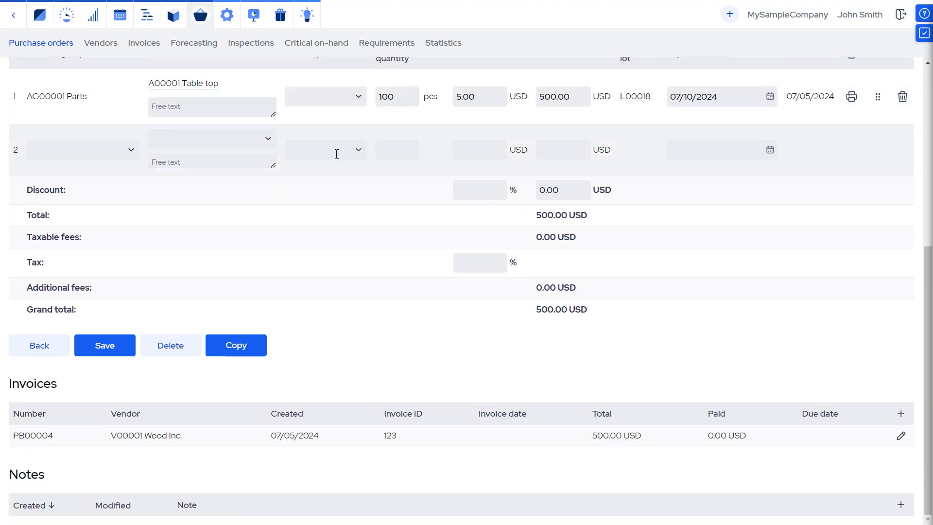
{"action": "left_click", "coordinate": [901, 413]}
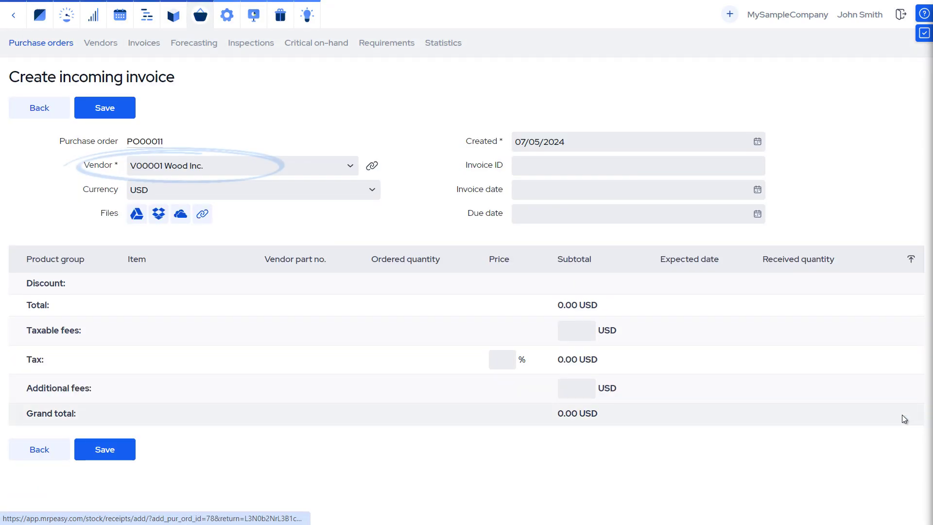
{"action": "left_click", "coordinate": [351, 170]}
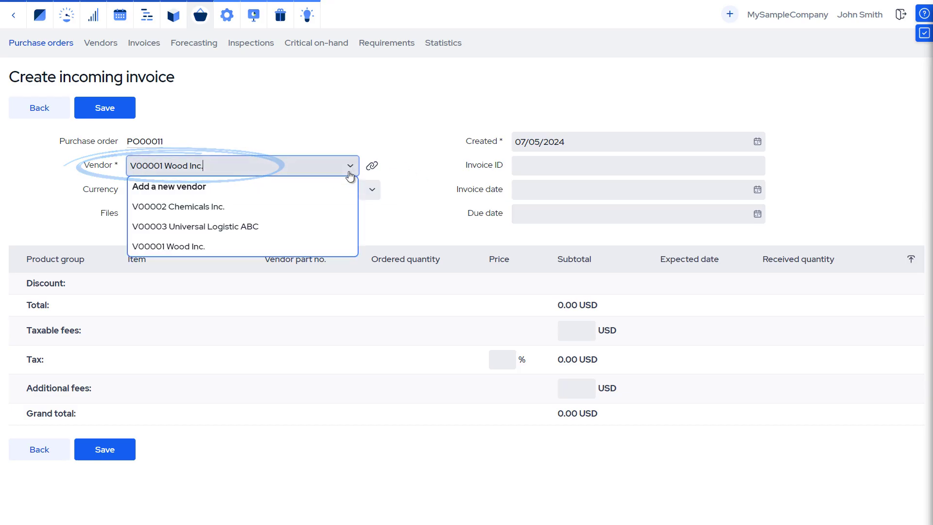
{"action": "left_click", "coordinate": [326, 226]}
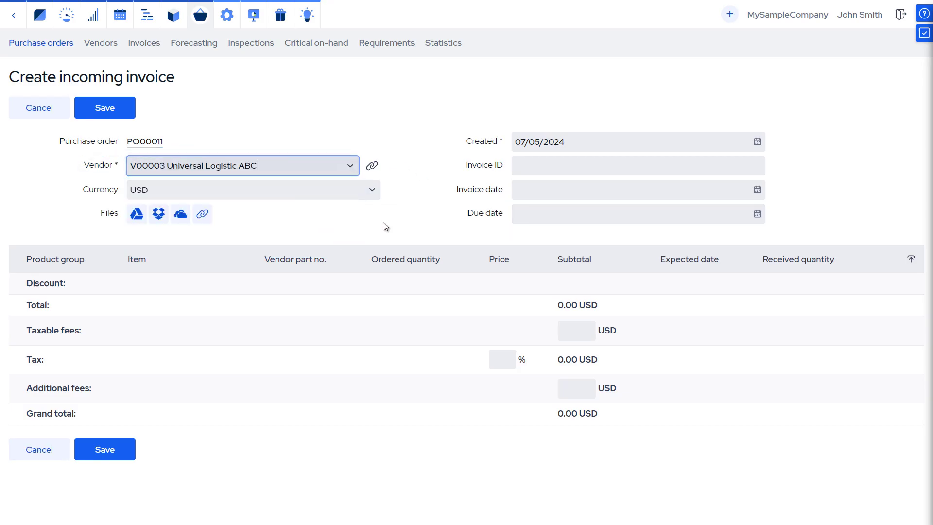
{"action": "left_click", "coordinate": [534, 170]}
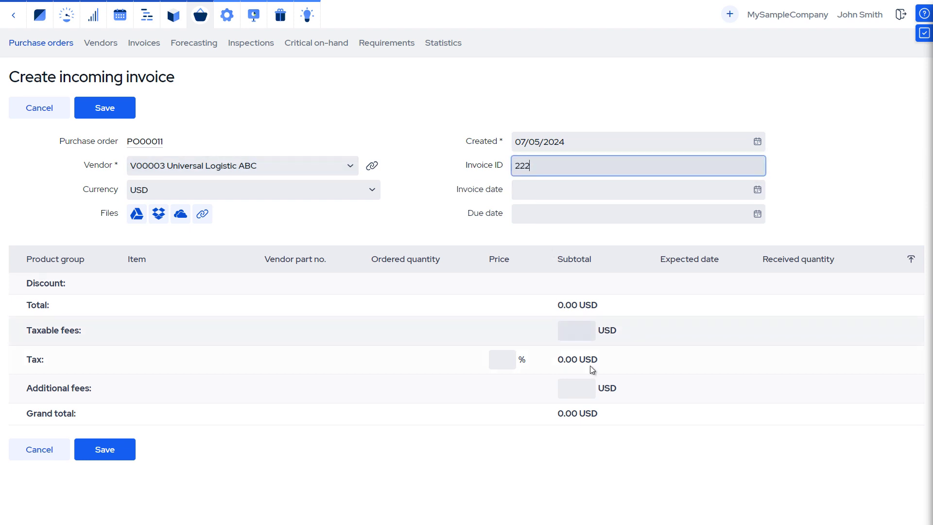
{"action": "left_click", "coordinate": [594, 396]}
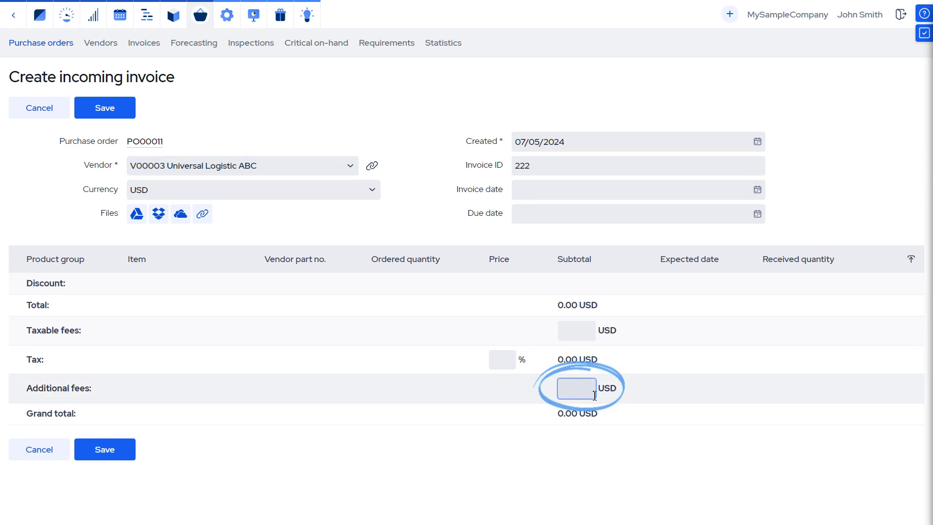
{"action": "type", "text": "500"}
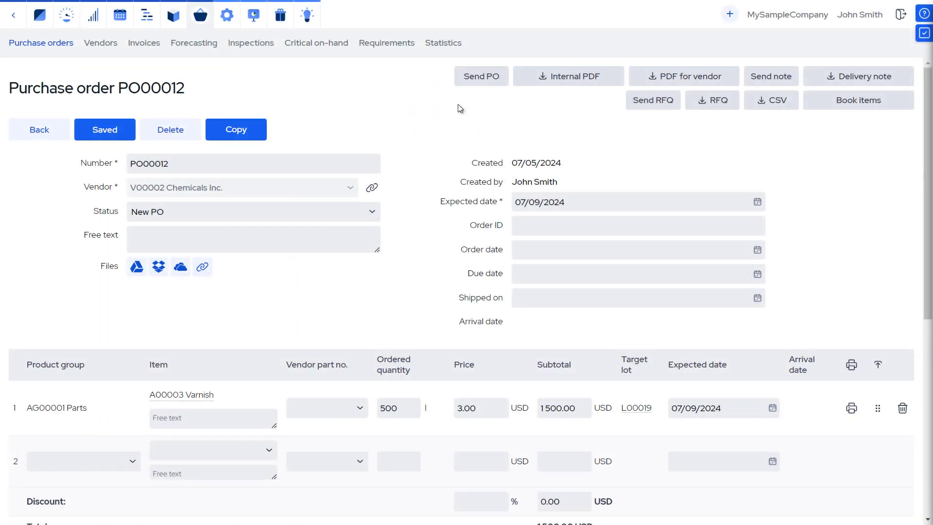
- Create a prepayment invoice for the Chemicals Inc. Varnish purchase order, with invoice ID 123 and a prepayment of 500 USD
{"action": "scroll", "coordinate": [457, 104], "scroll_direction": "down", "scroll_amount": 7}
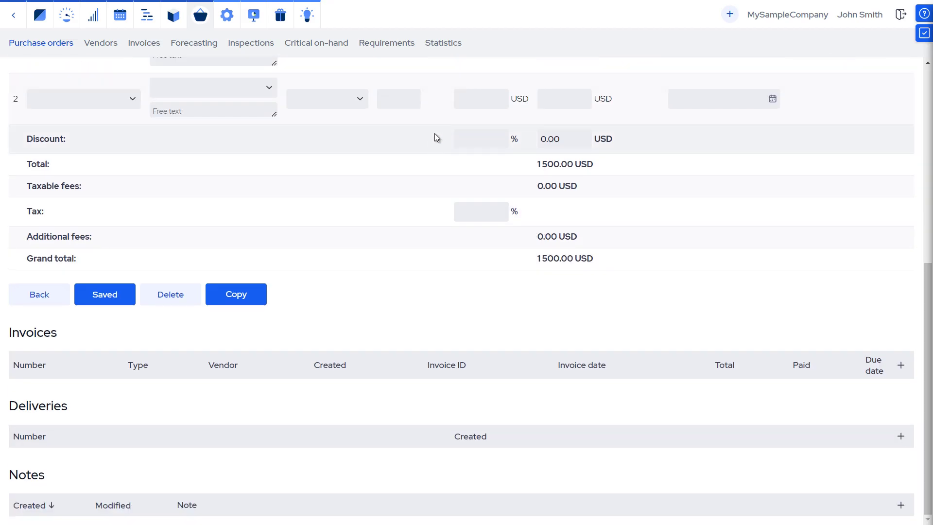
{"action": "left_click", "coordinate": [901, 366]}
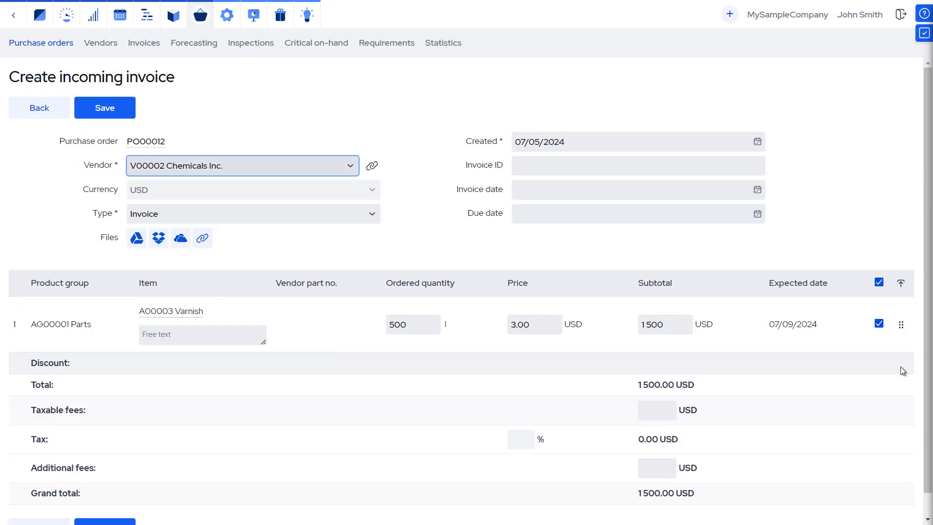
{"action": "left_click", "coordinate": [371, 214]}
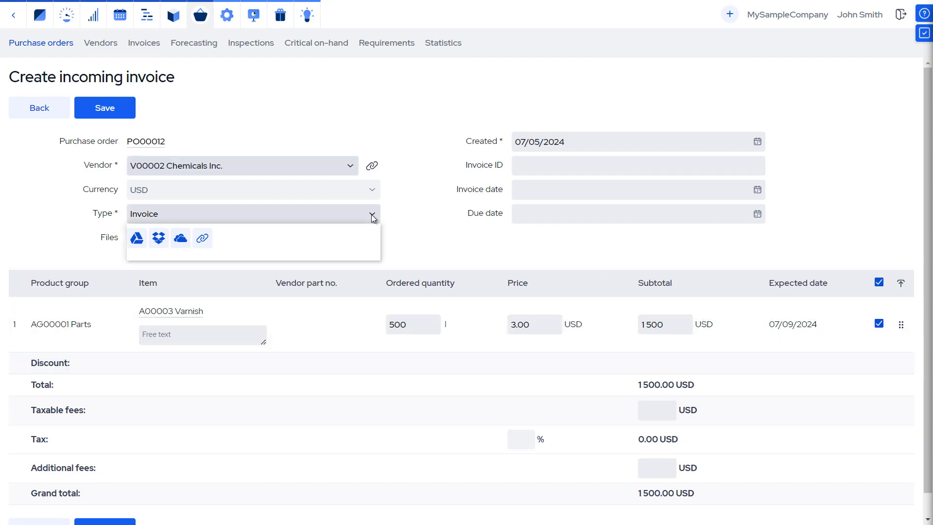
{"action": "left_click", "coordinate": [371, 241]}
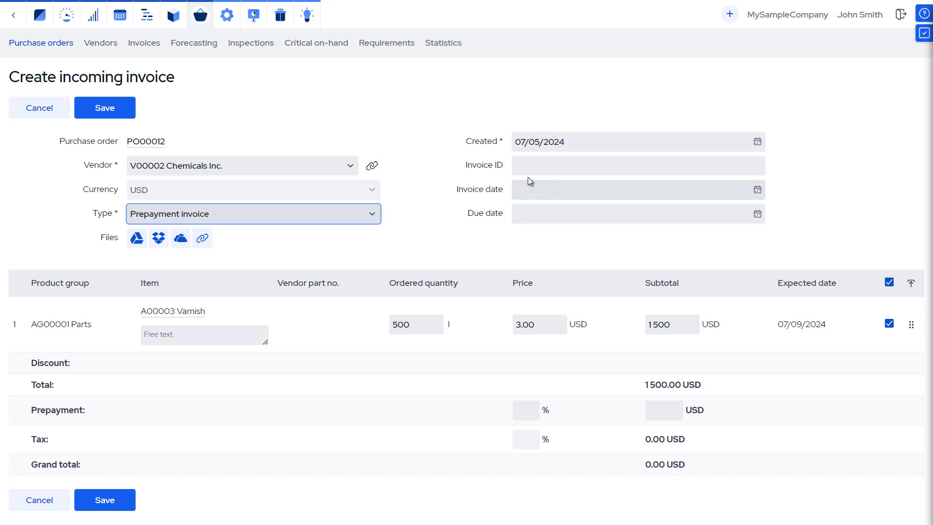
{"action": "left_click", "coordinate": [537, 169]}
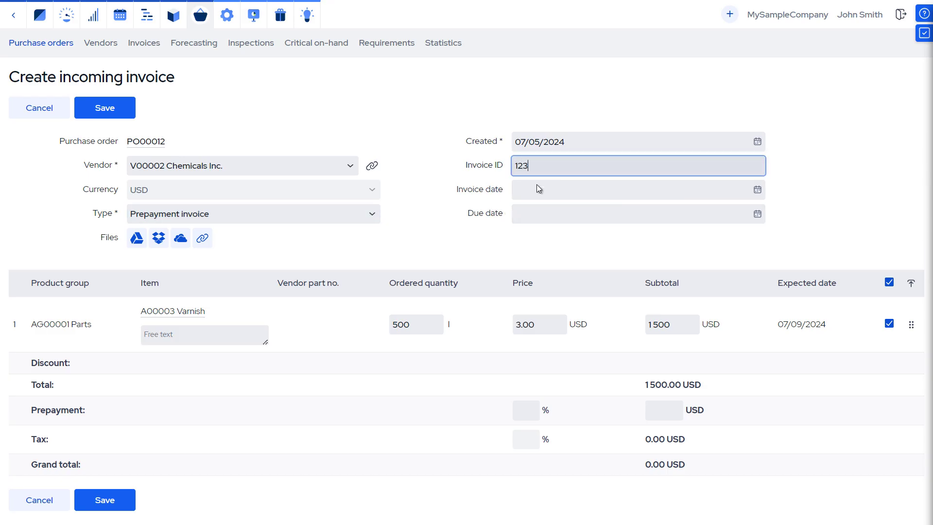
{"action": "left_click", "coordinate": [663, 412]}
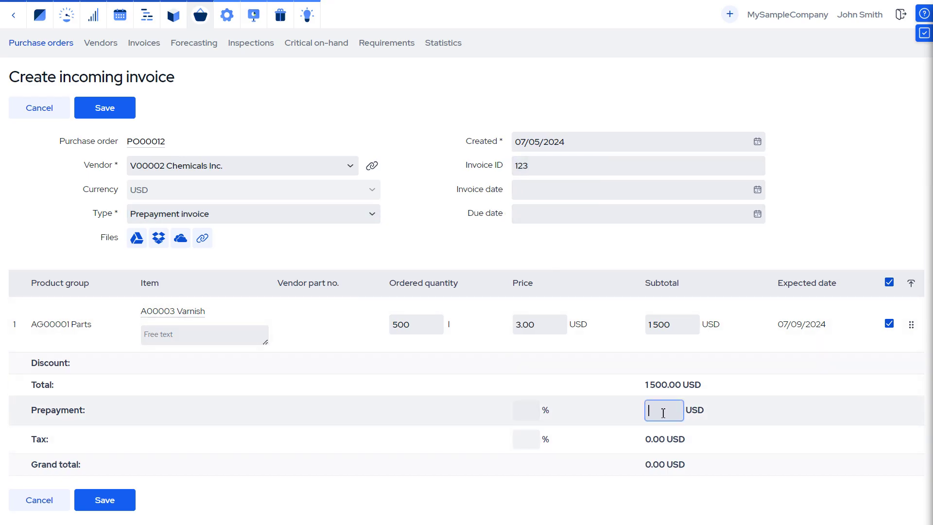
{"action": "type", "text": "500"}
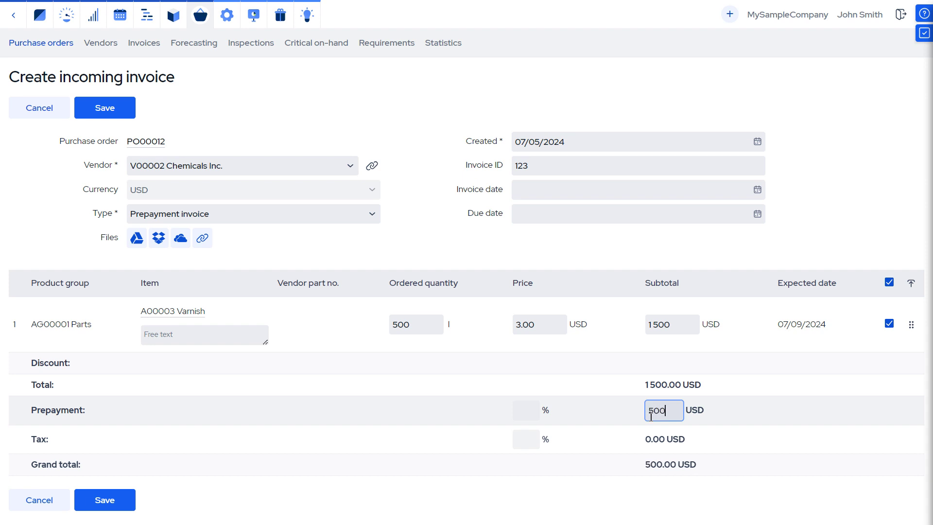